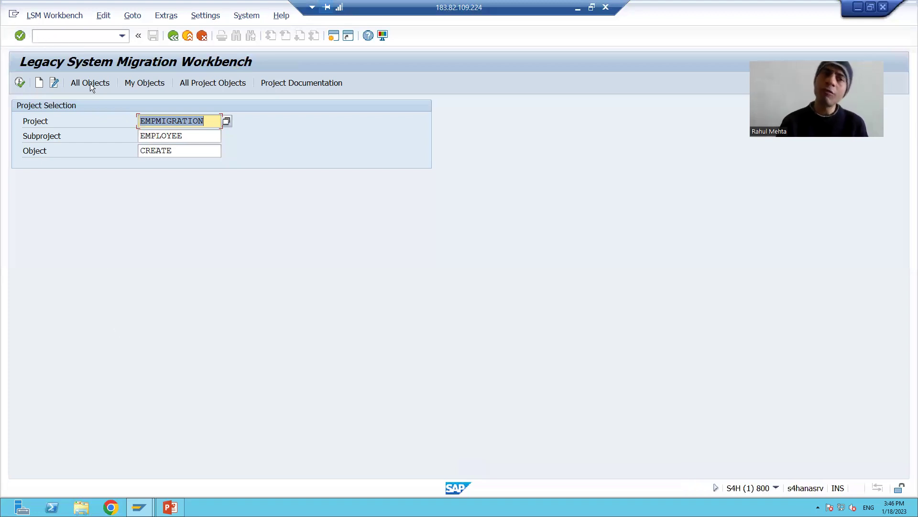
Step: Confirm project EMPMIGRATION, subproject EMPLOYEE and object CREATE on the LSMW initial screen
left_click(179, 454)
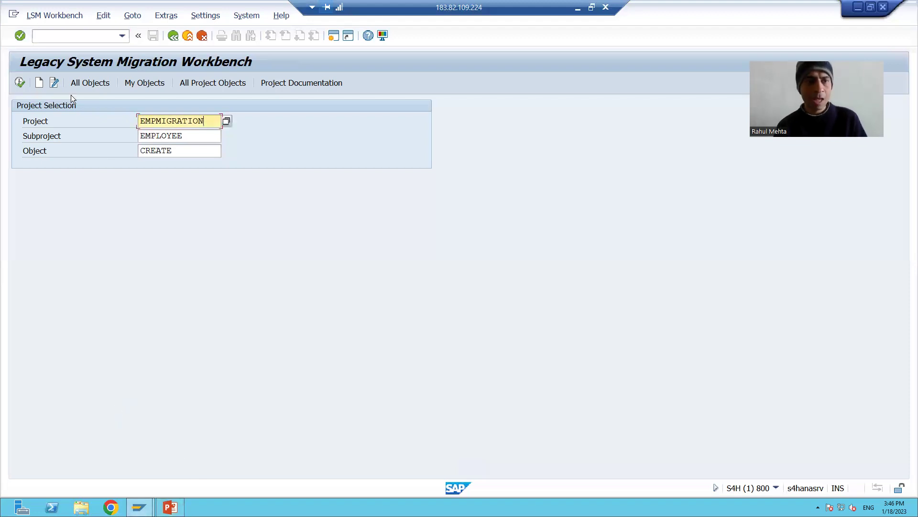
Step: Display function module ZBAPI_EMPLOYEE_CREATE in transaction SE37
left_click(53, 35)
type("/ose37")
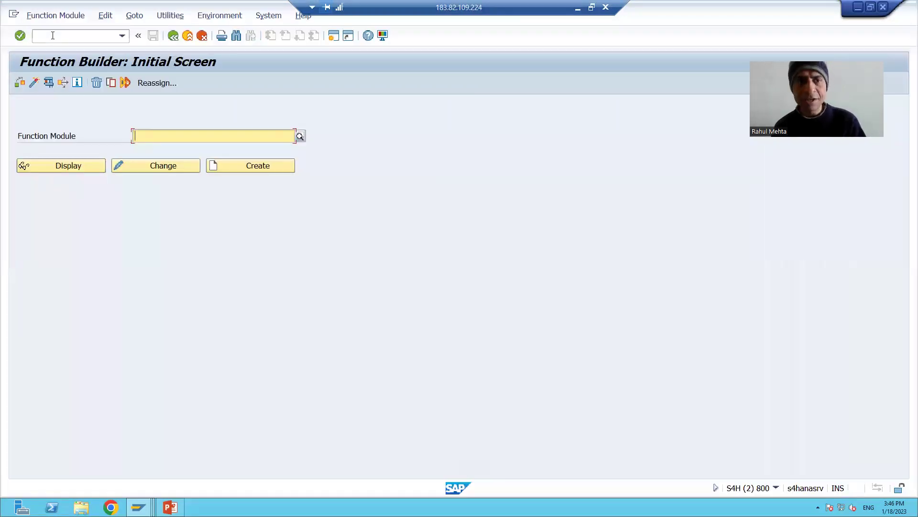
left_click(198, 135)
left_click(191, 146)
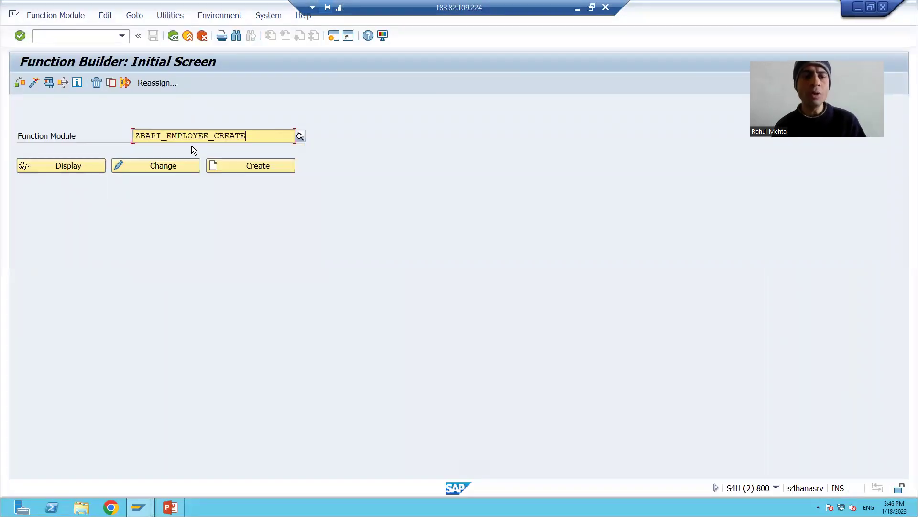
left_click(80, 166)
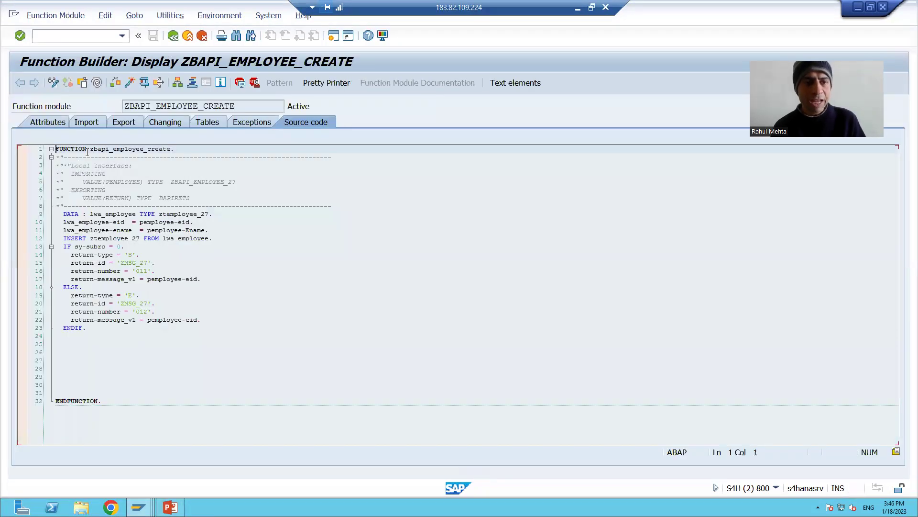
Step: Inspect the import structure ZBAPI_EMPLOYEE_27 and its EID and ENAME components
left_click(86, 123)
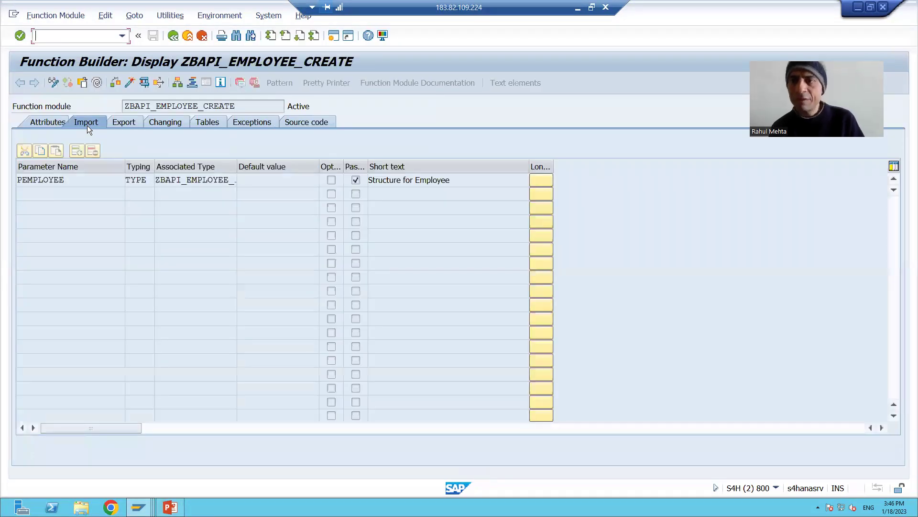
left_click_drag(236, 205, 294, 204)
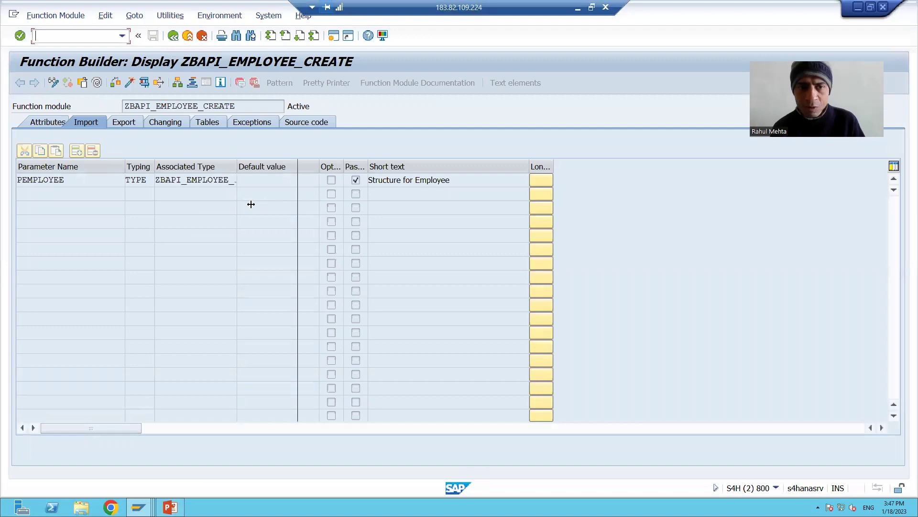
double_click(204, 179)
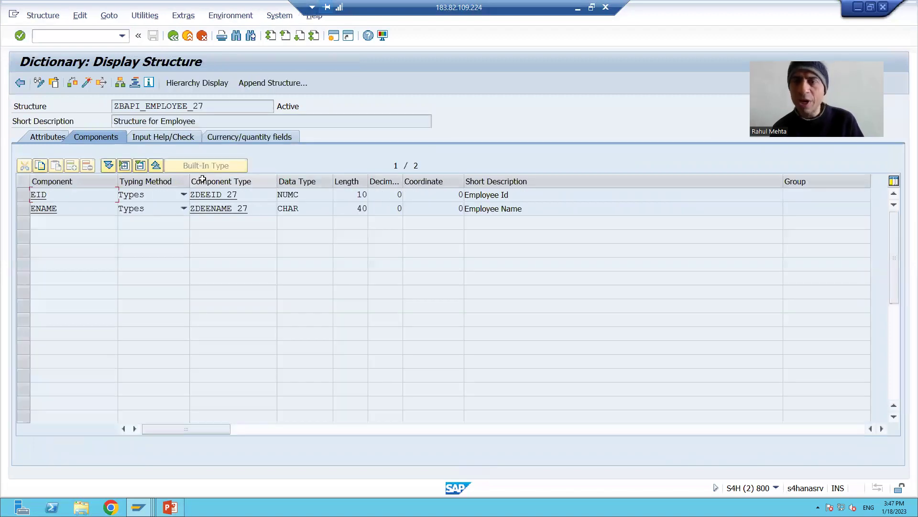
left_click_drag(27, 198, 25, 209)
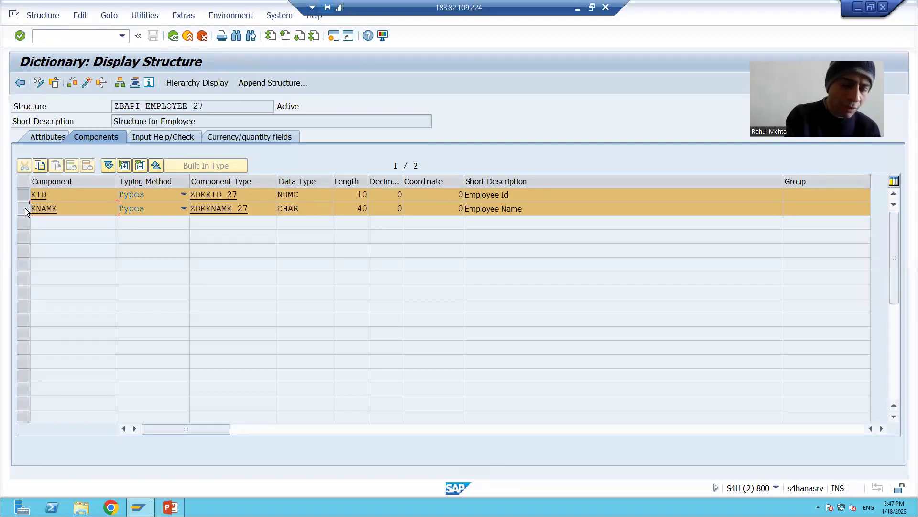
key("super+r")
Step: Start Excel with a blank, maximized workbook
type("Excel")
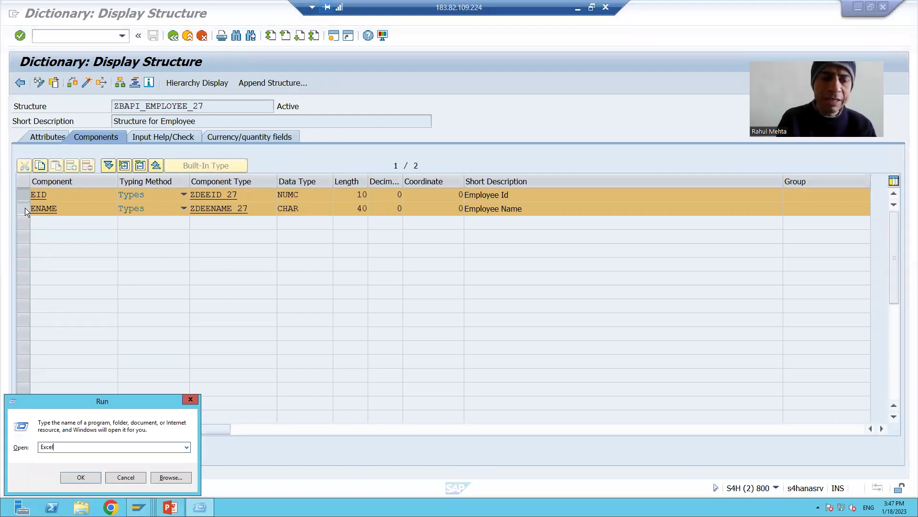
key("Return")
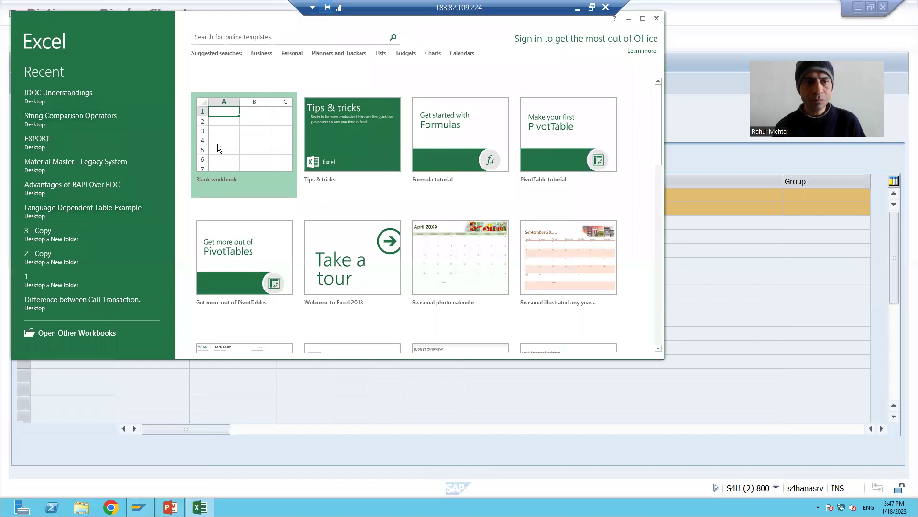
left_click(237, 140)
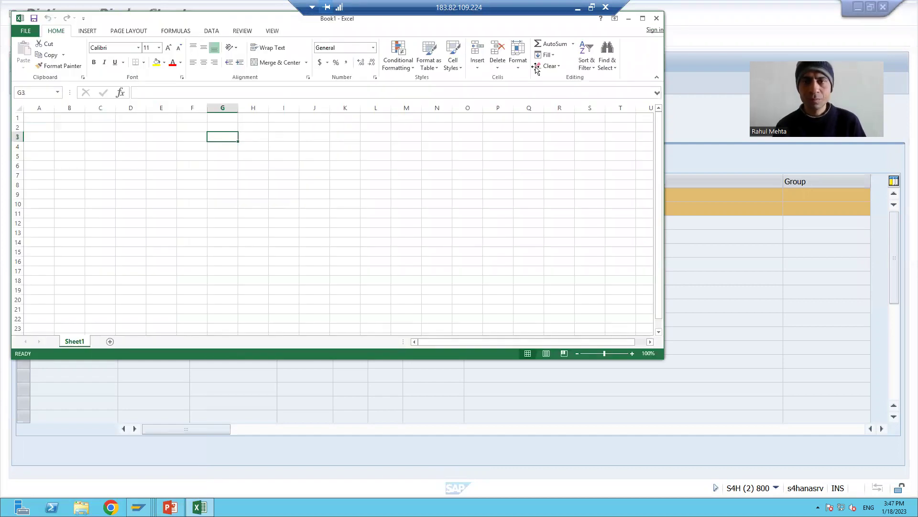
left_click(642, 18)
Step: Enter headings 'Employee Id' in A1 and 'Employee Name' in B1, widening both columns
left_click(33, 104)
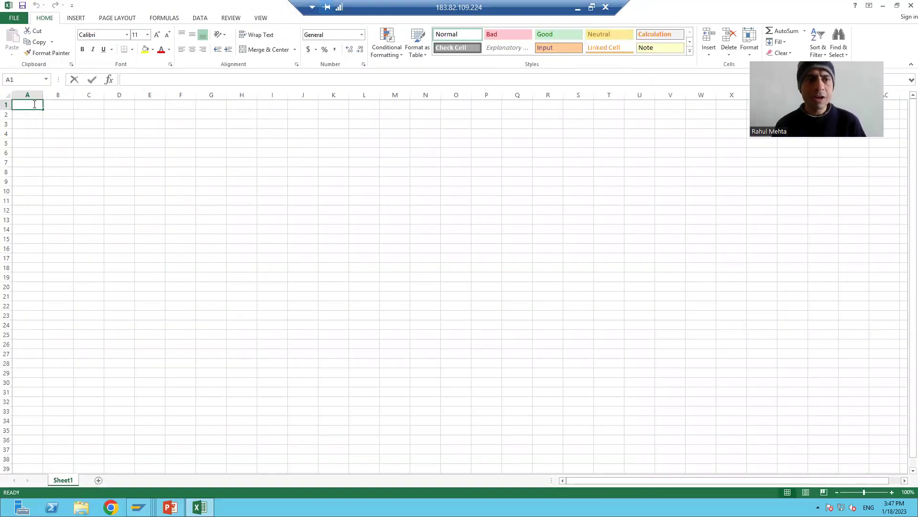
type("Em")
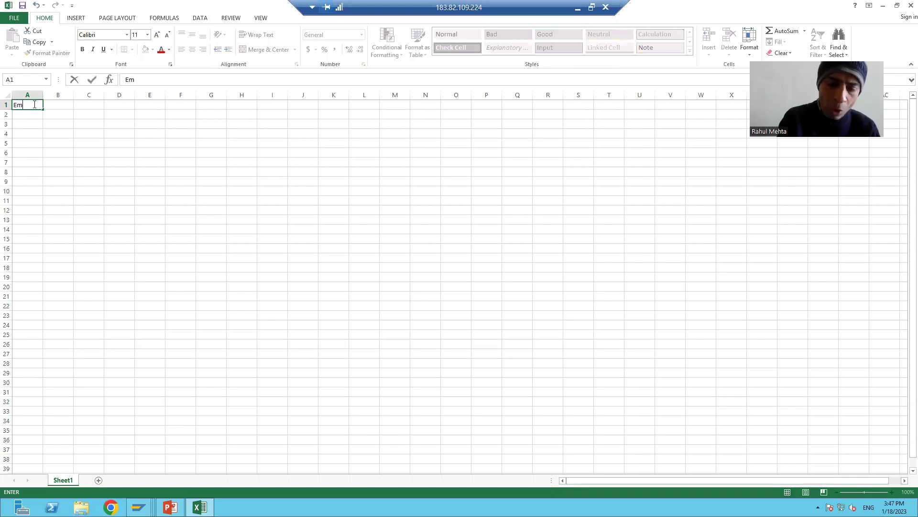
type("ployee Id")
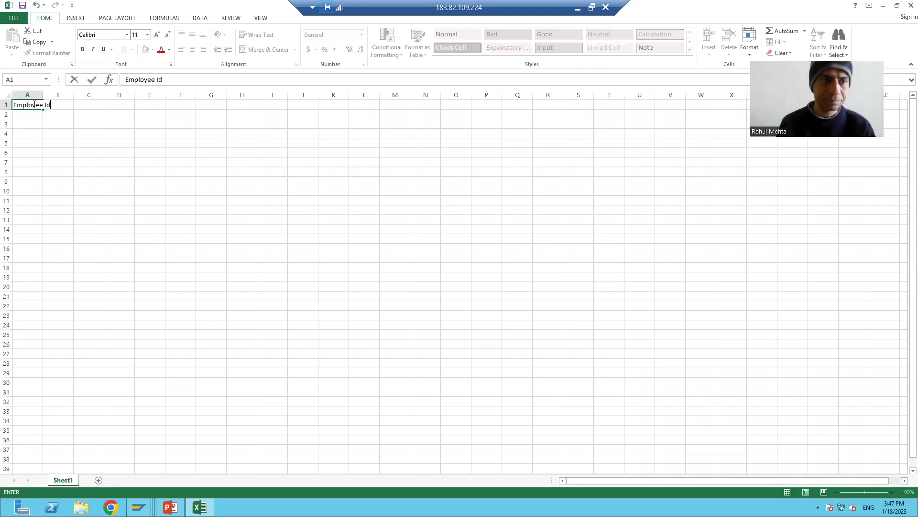
left_click(69, 147)
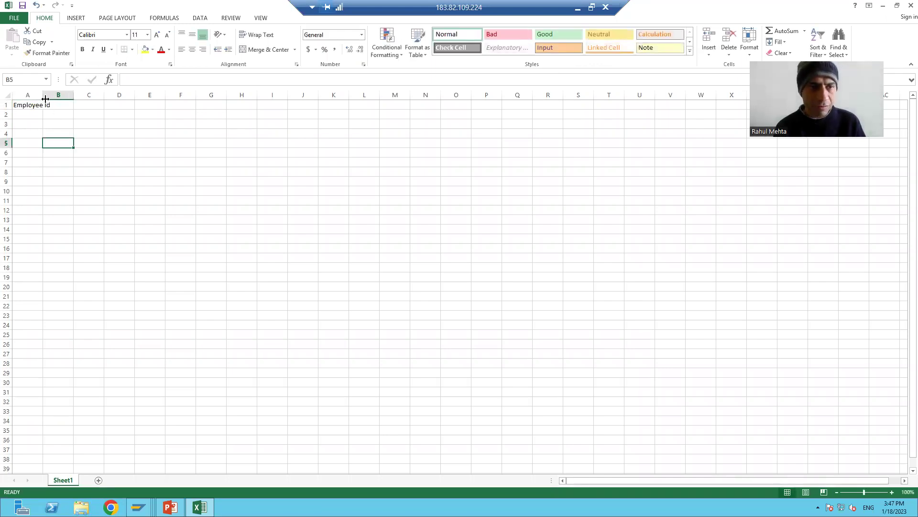
left_click_drag(43, 96, 76, 109)
left_click(85, 105)
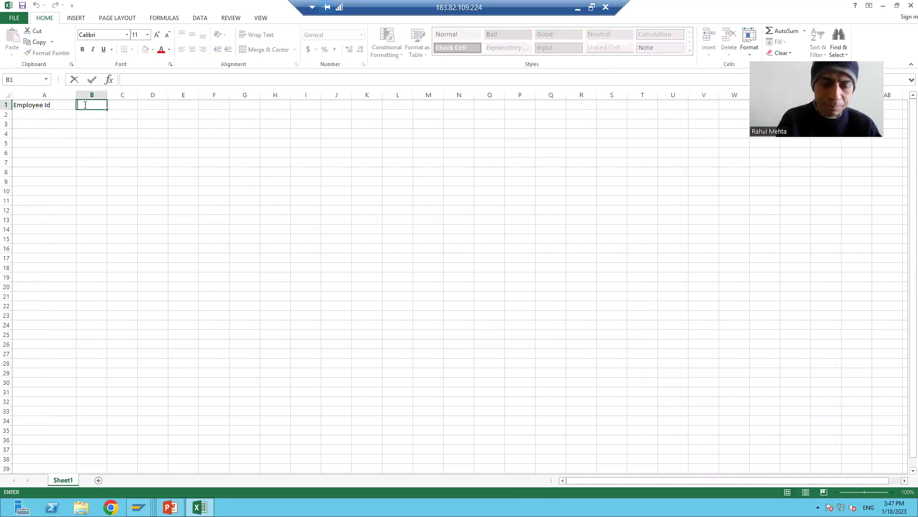
type("Employee Name")
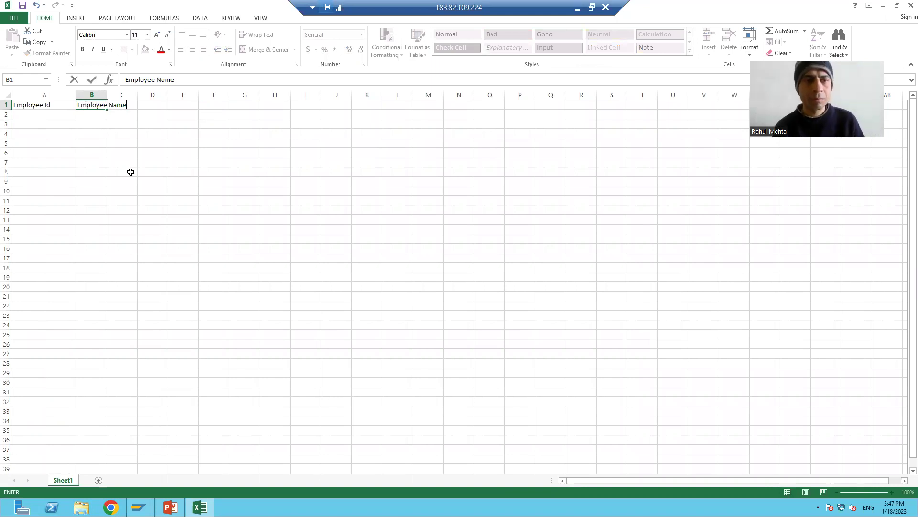
left_click(131, 172)
left_click_drag(107, 94, 149, 97)
Step: Enter employee IDs 100 and 101 with their names in rows 2 and 3
left_click(47, 115)
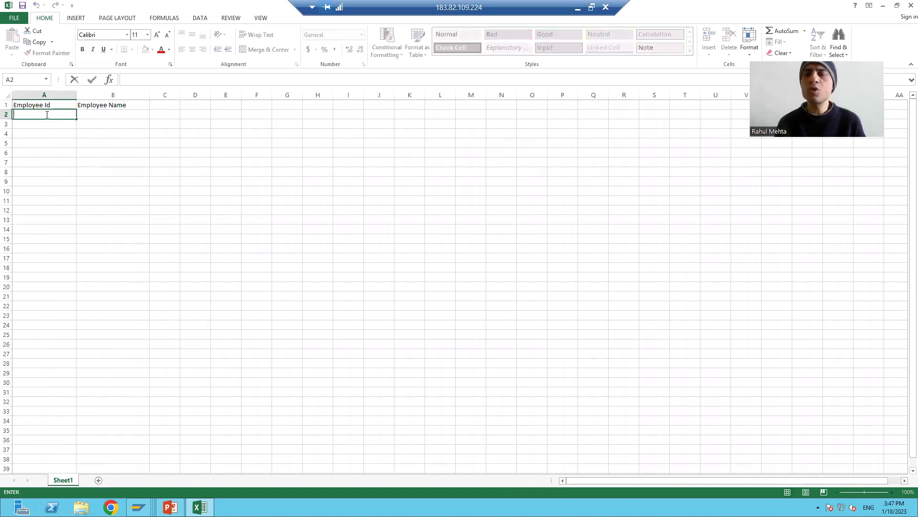
type("100")
key("Tab")
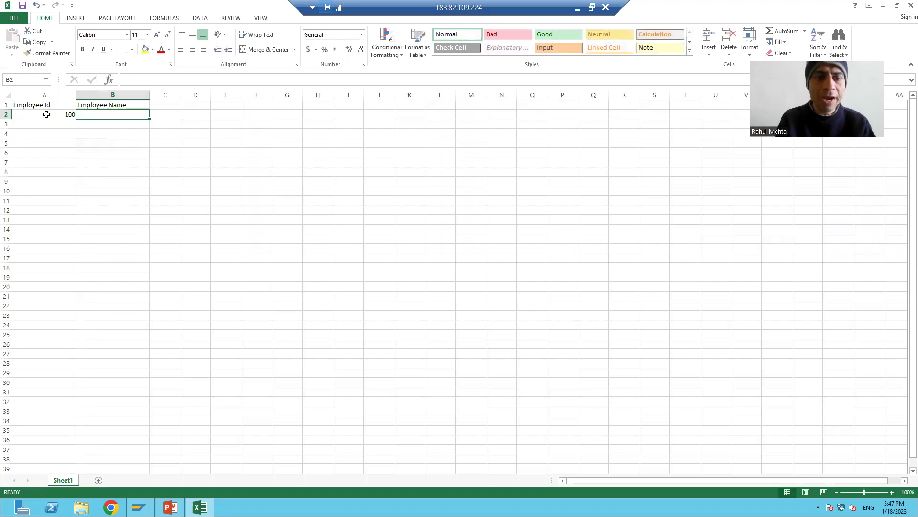
type("Rahul")
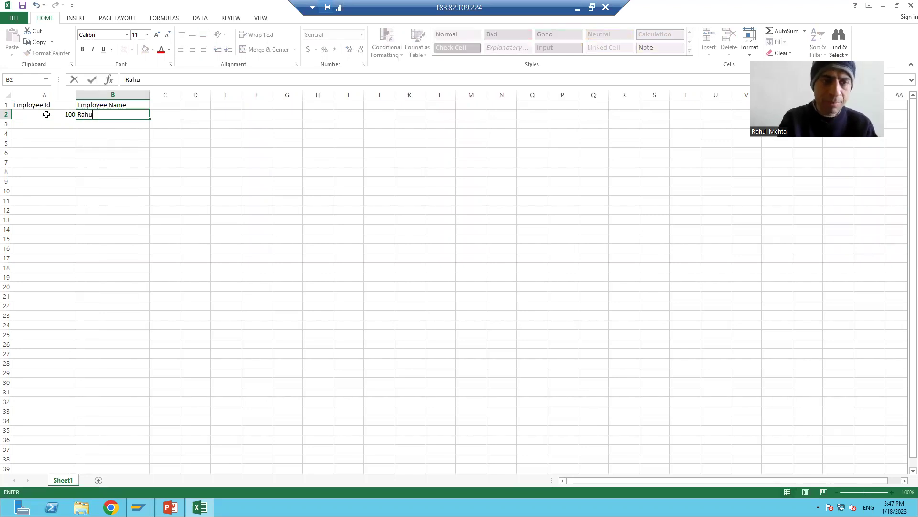
left_click(55, 123)
type("101")
key("Tab")
type("A")
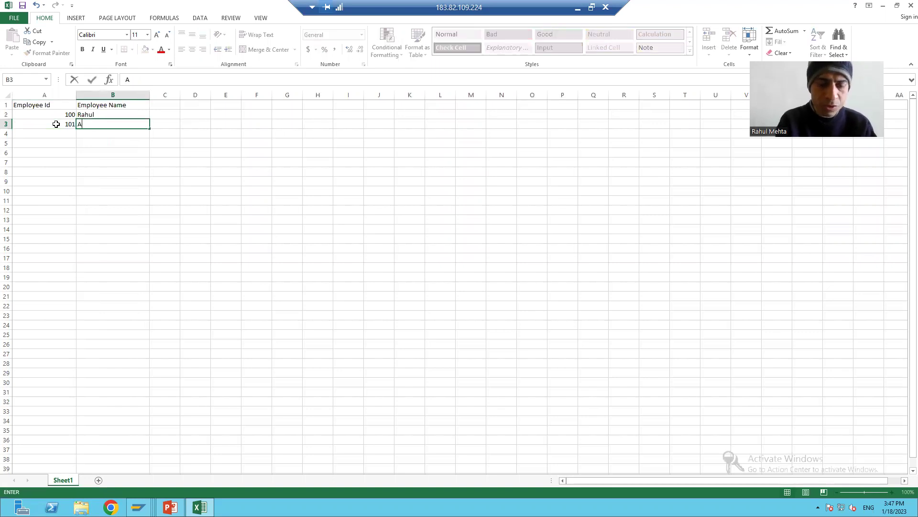
type("bhishek")
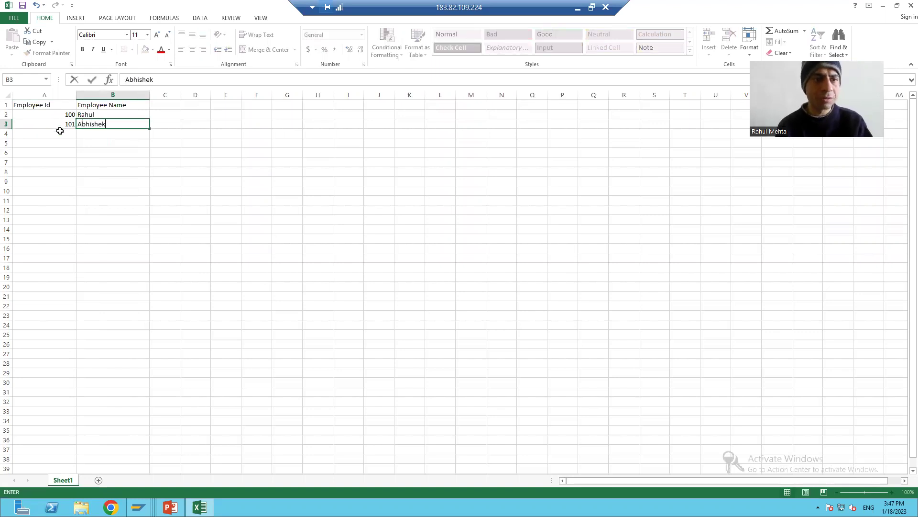
left_click(60, 132)
Step: Enter employee IDs 102, 103 and 104 with their names in rows 4 to 6
type("102")
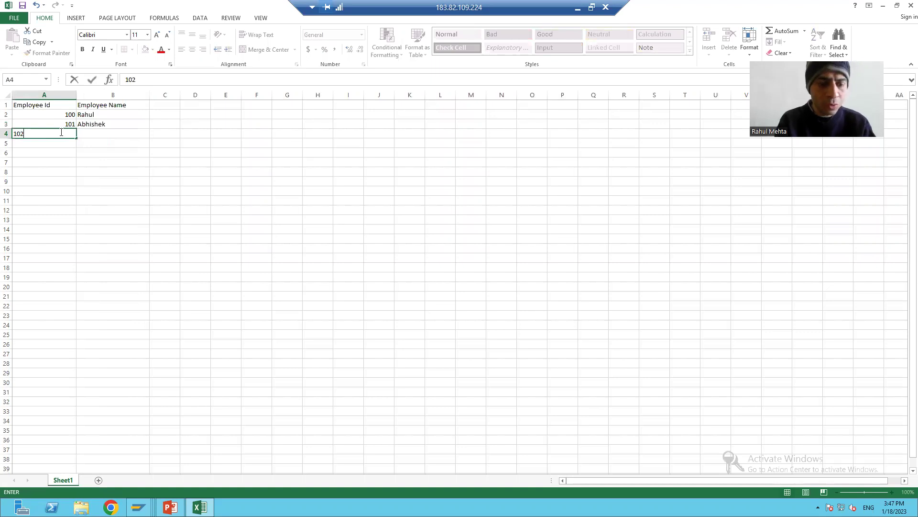
key("Tab")
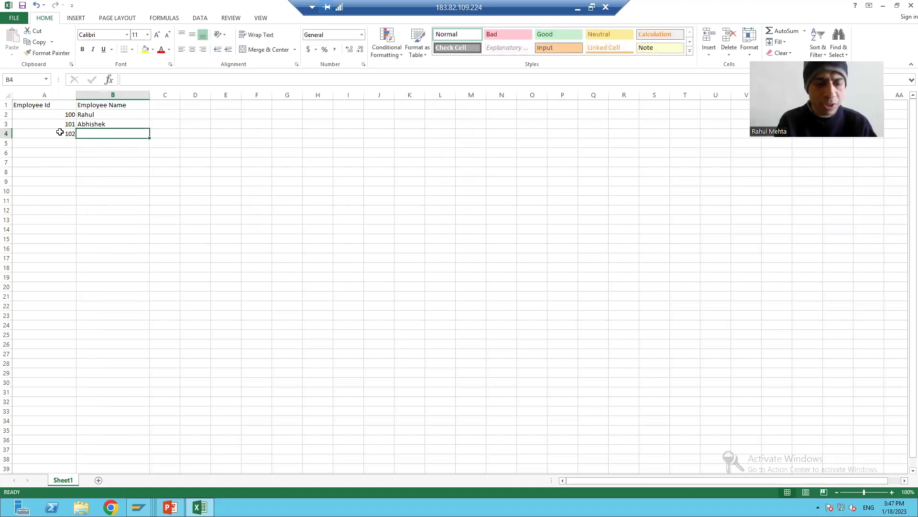
type("Sedhu")
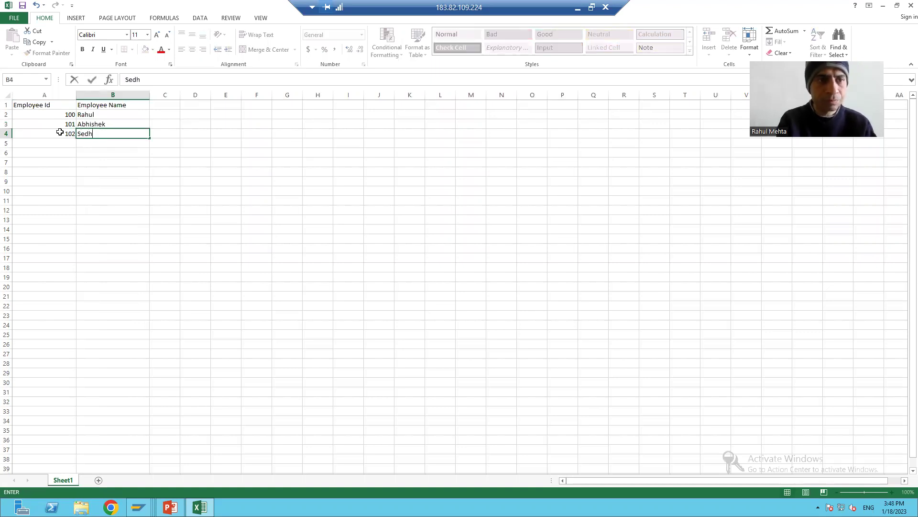
left_click(62, 143)
type("103")
key("Tab")
type("Shi")
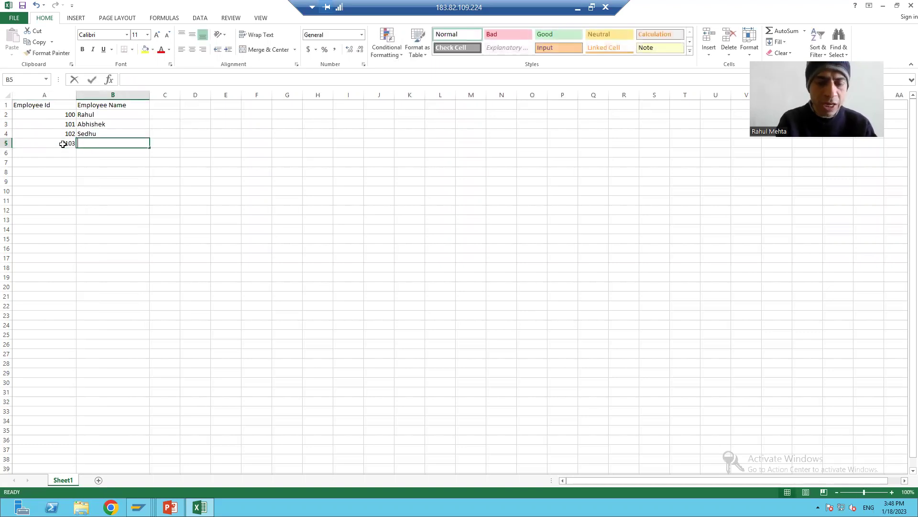
type("rali")
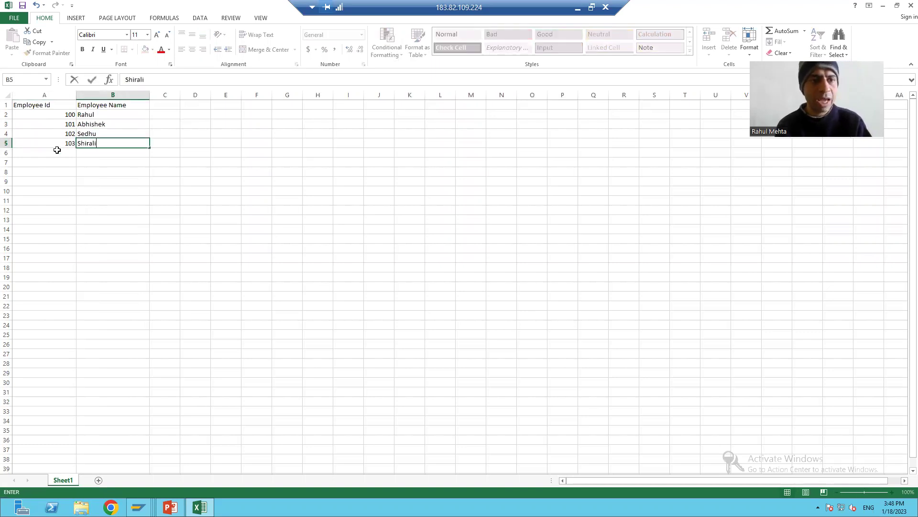
key("Return")
type("104")
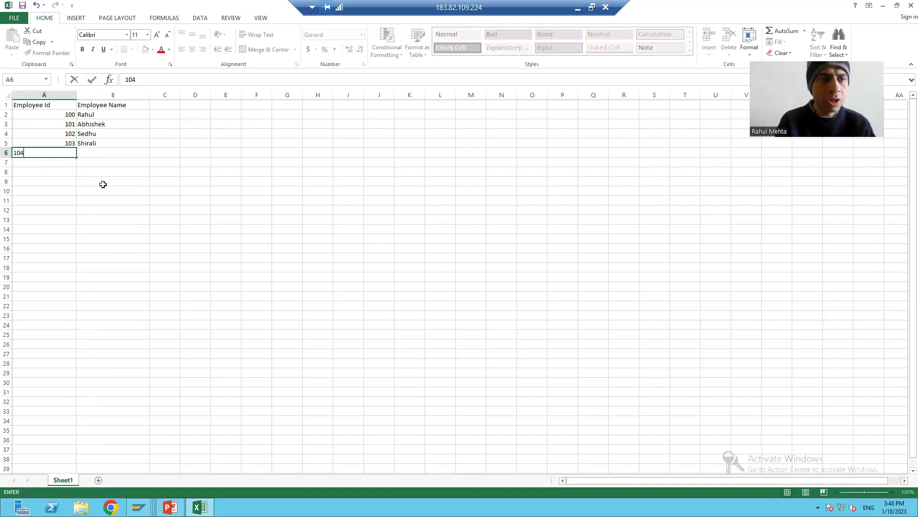
key("Tab")
type("Aakansha")
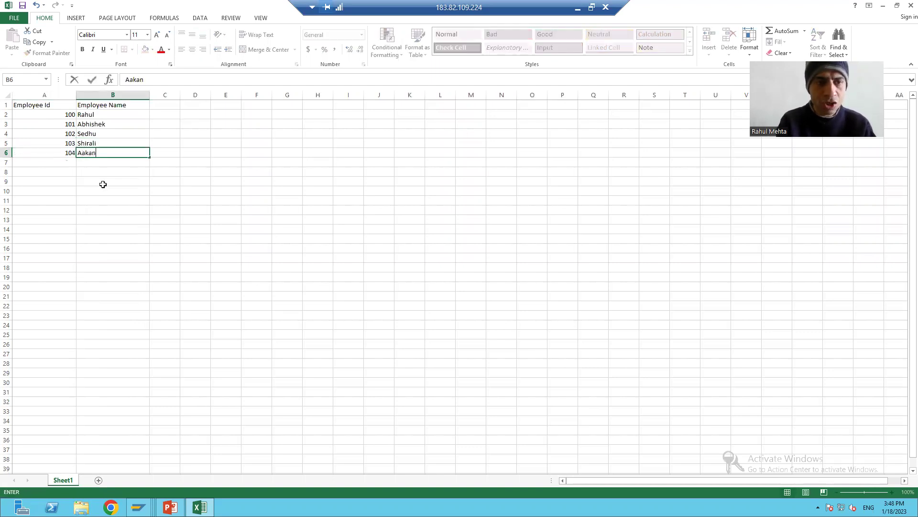
left_click(129, 208)
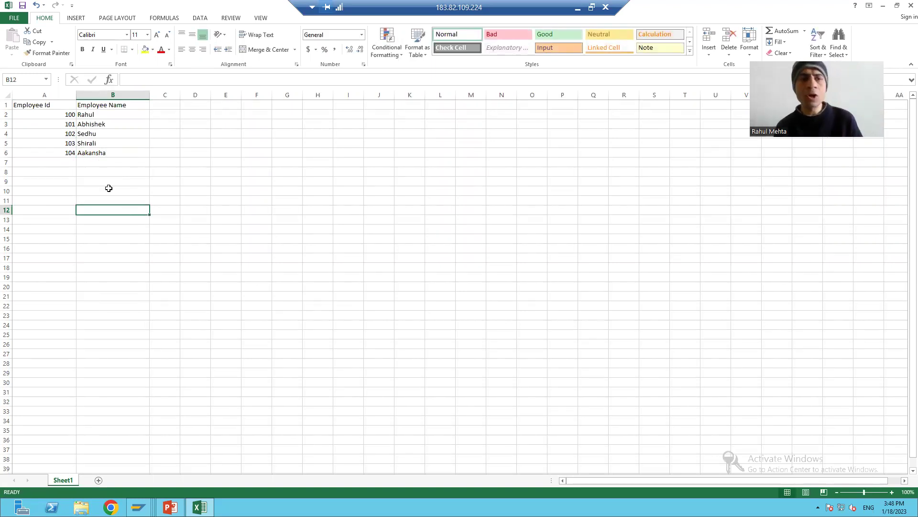
Step: Select the employee table A1:B6 and copy it to the clipboard
left_click(57, 107)
left_click(115, 106)
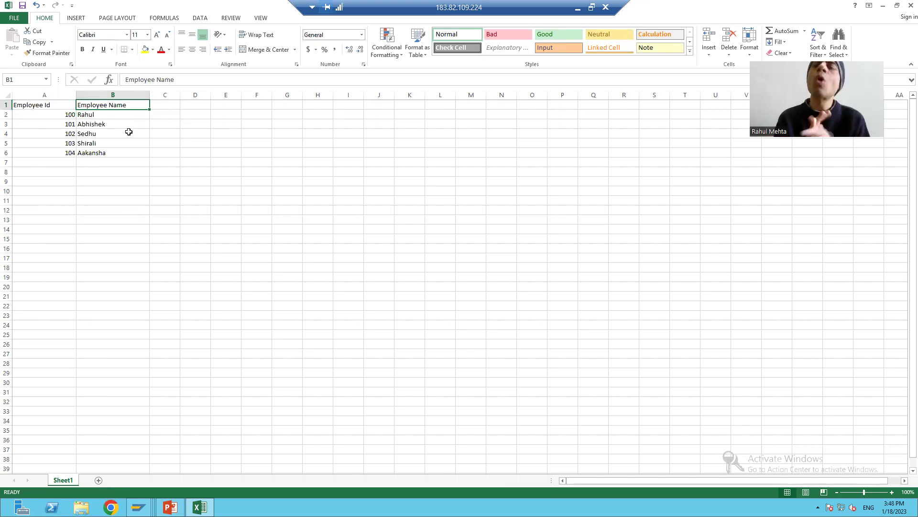
left_click(54, 106)
key("Right")
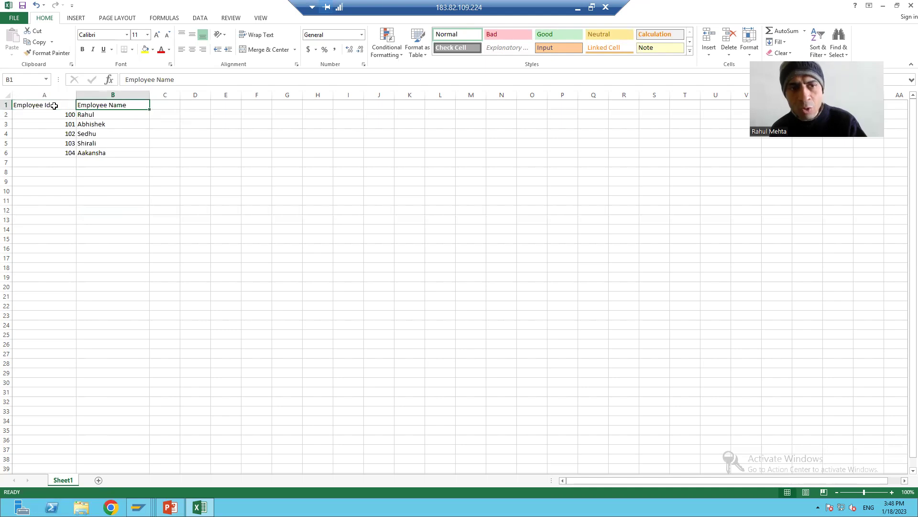
key("Right")
key("Right")
key("Right")
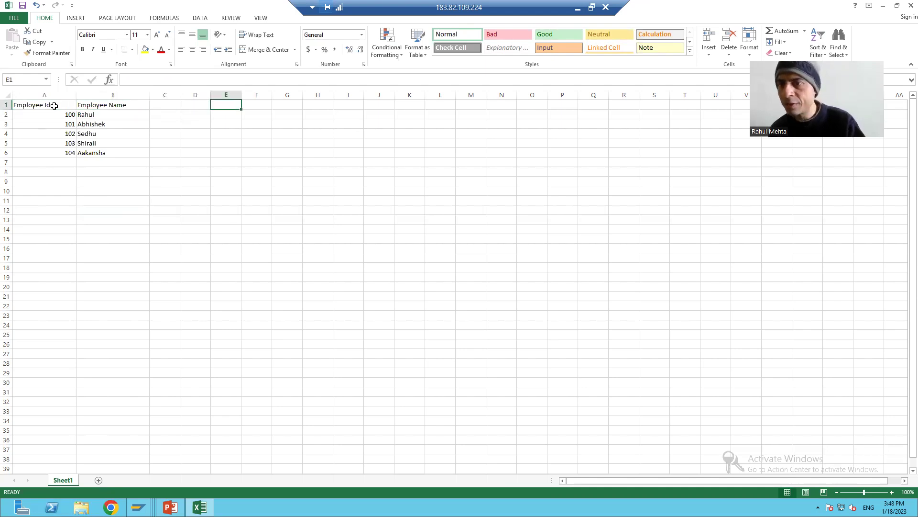
key("Right")
key("Right")
key("Right")
key("Right")
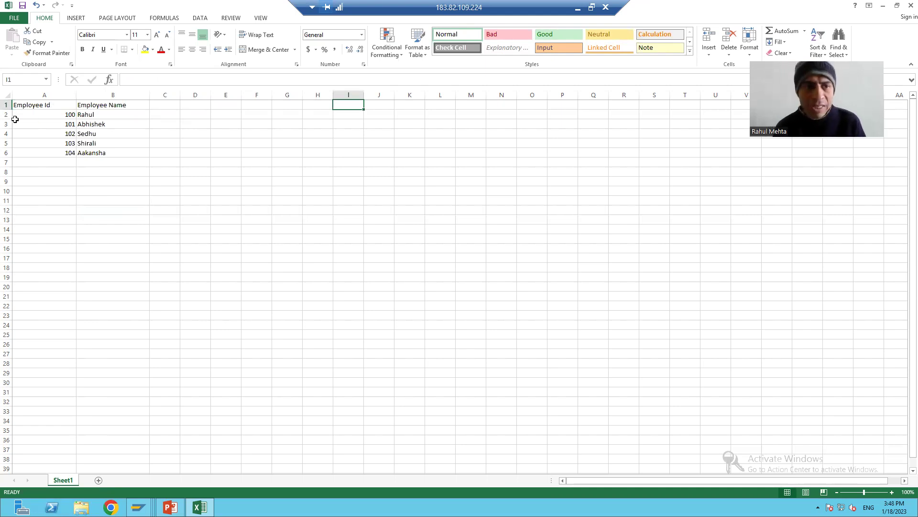
left_click(29, 109)
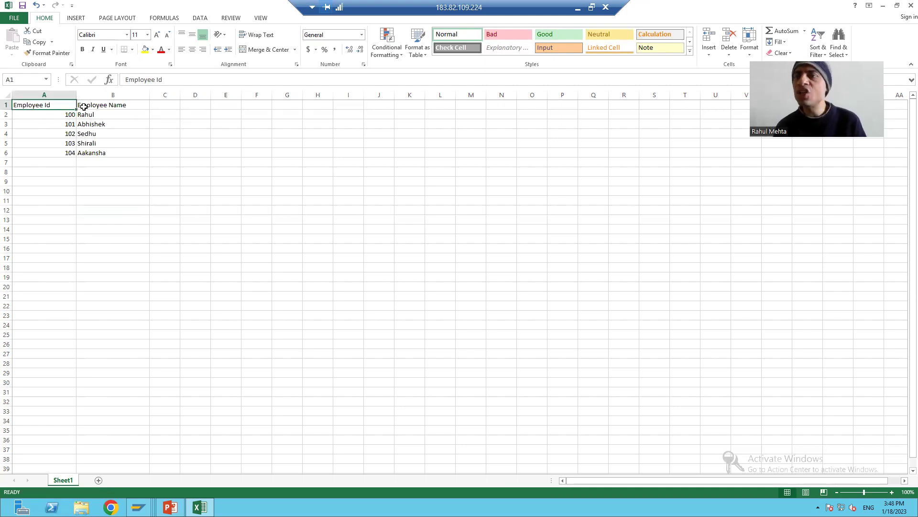
left_click(83, 106)
left_click(41, 144)
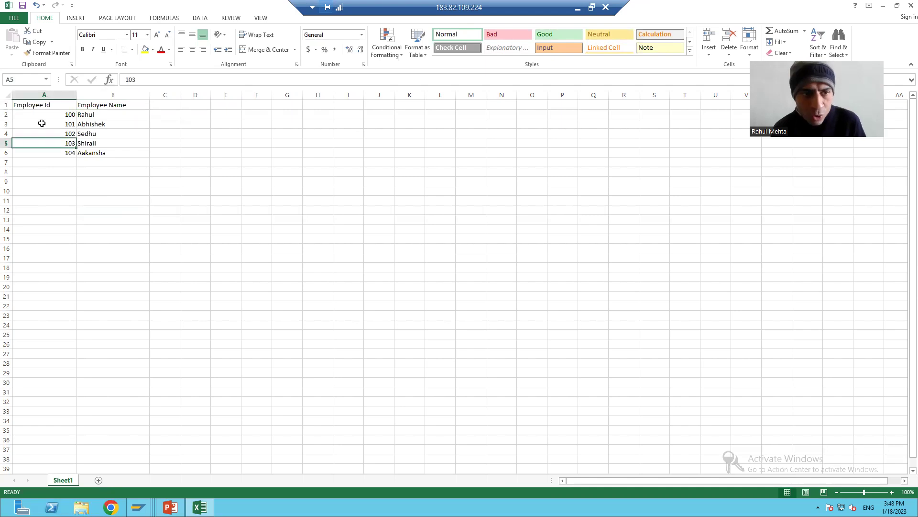
left_click_drag(44, 105, 91, 154)
key("ctrl+c")
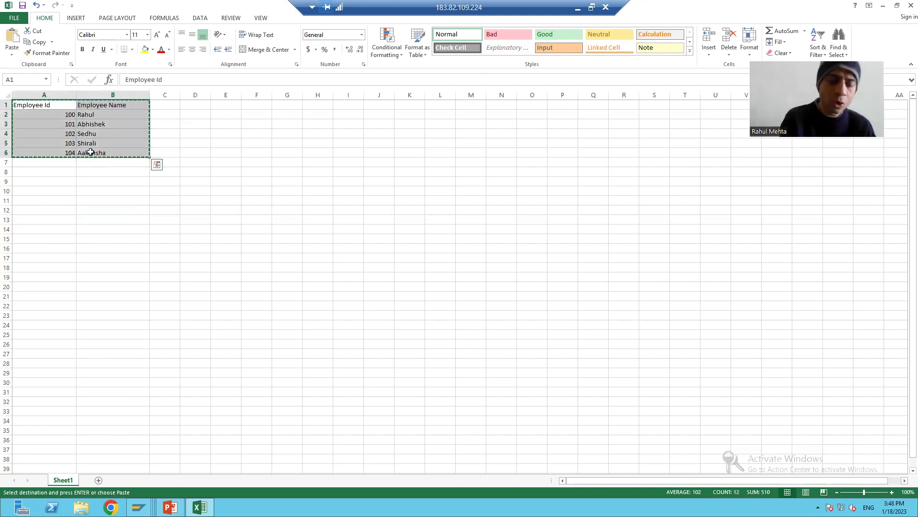
key("super+r")
Step: Paste the copied employee table into a new Notepad document
type("notepad")
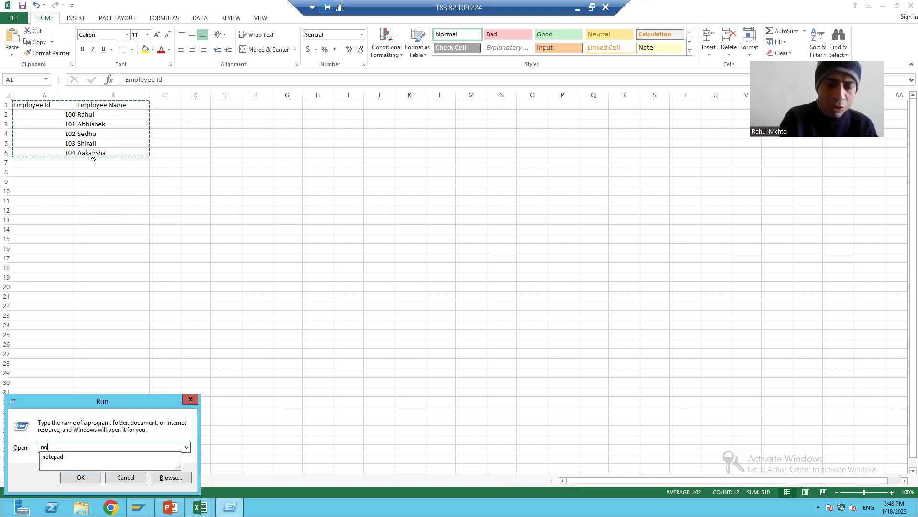
key("Return")
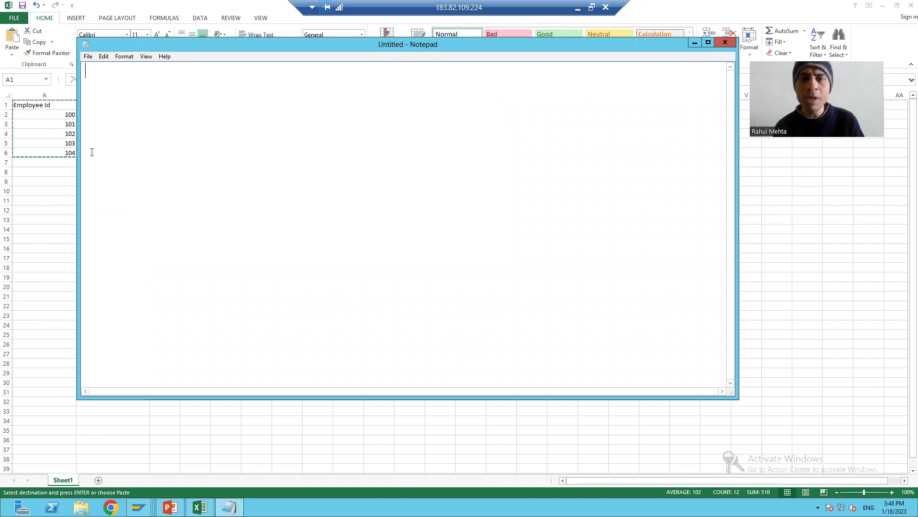
key("ctrl+v")
Step: Highlight the tab separators after IDs 100, 101, 102 and 103
left_click(114, 86)
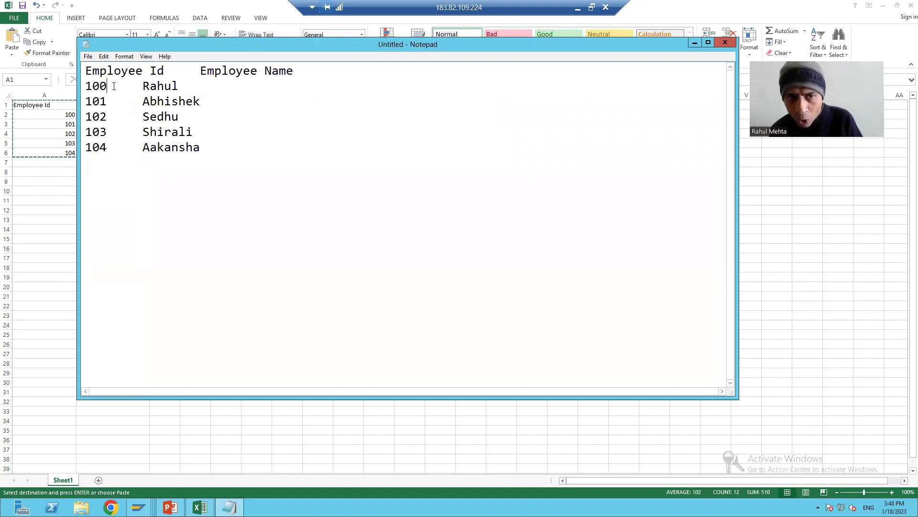
left_click_drag(114, 86, 142, 88)
left_click(108, 101)
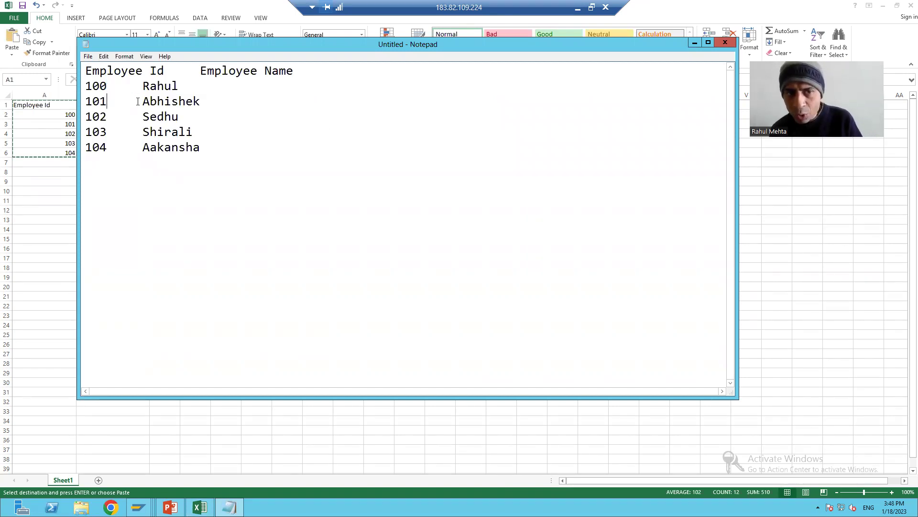
left_click(138, 101, "shift")
left_click(122, 116)
left_click(143, 118, "shift")
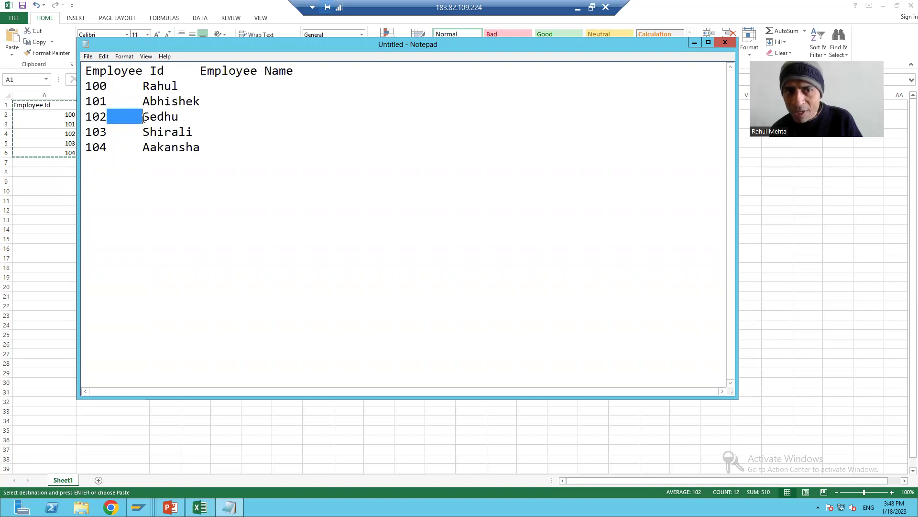
left_click(107, 132)
left_click(143, 133, "shift")
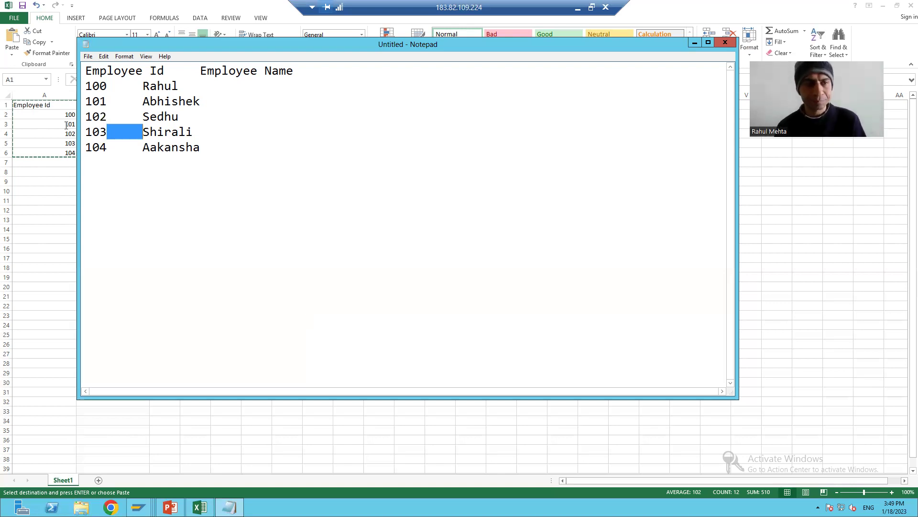
Step: Save the text as 'Employee Data' on the Desktop, close Notepad and show the desktop
left_click(86, 56)
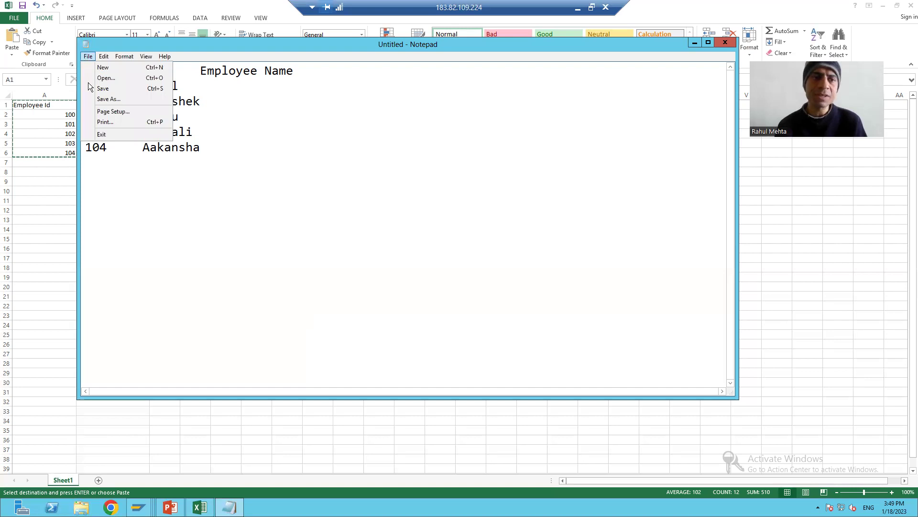
left_click(97, 99)
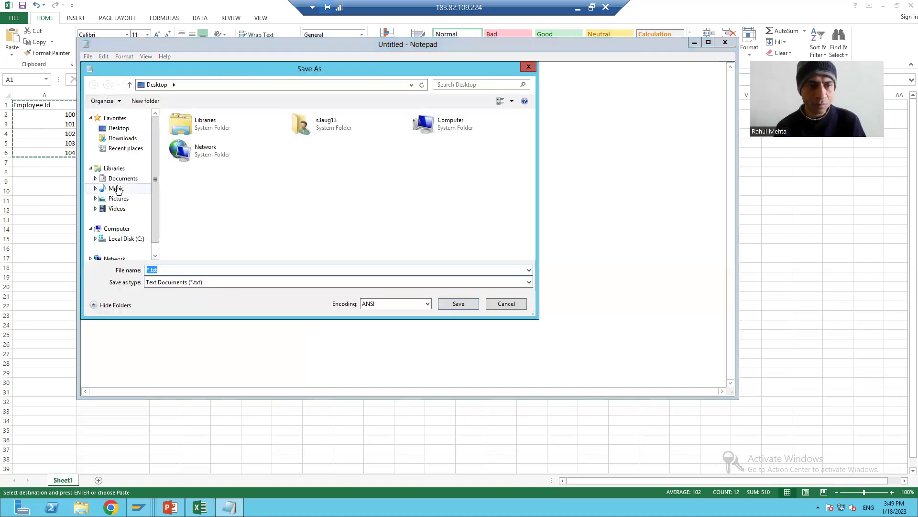
left_click(118, 128)
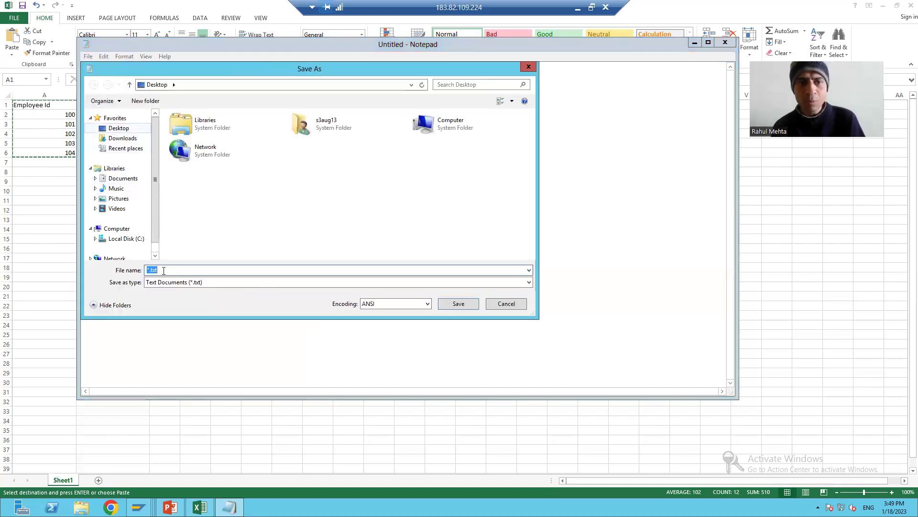
type("Em")
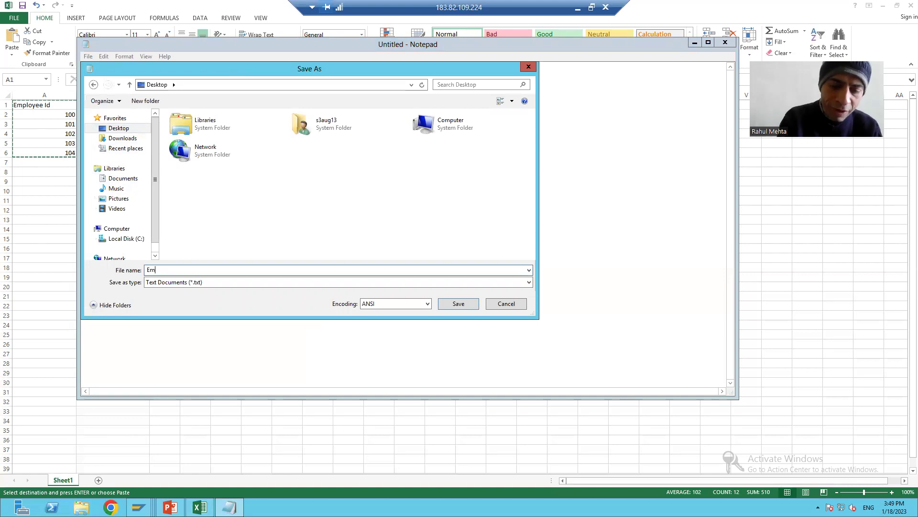
type("ployee")
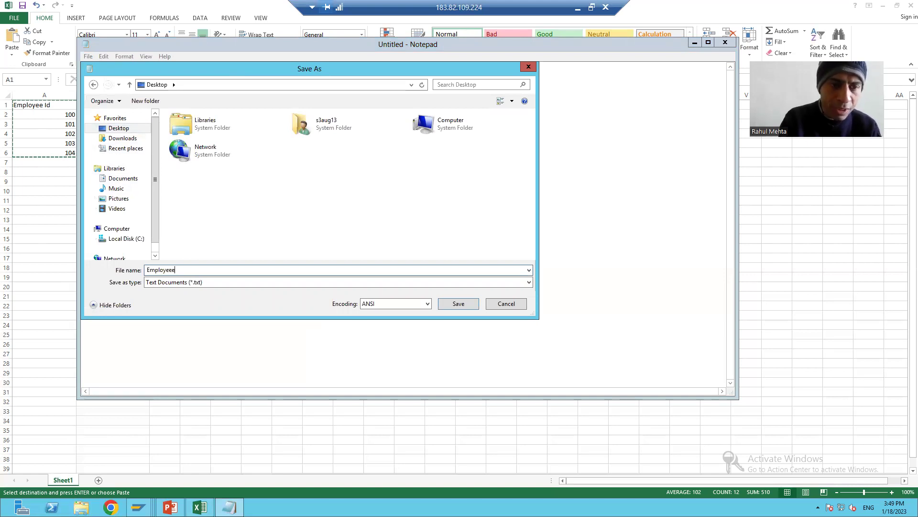
type(" Data")
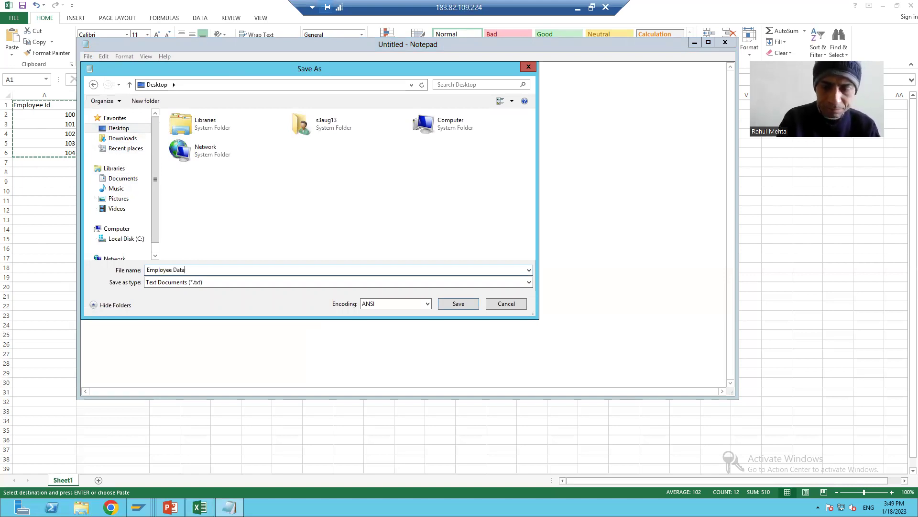
key("Return")
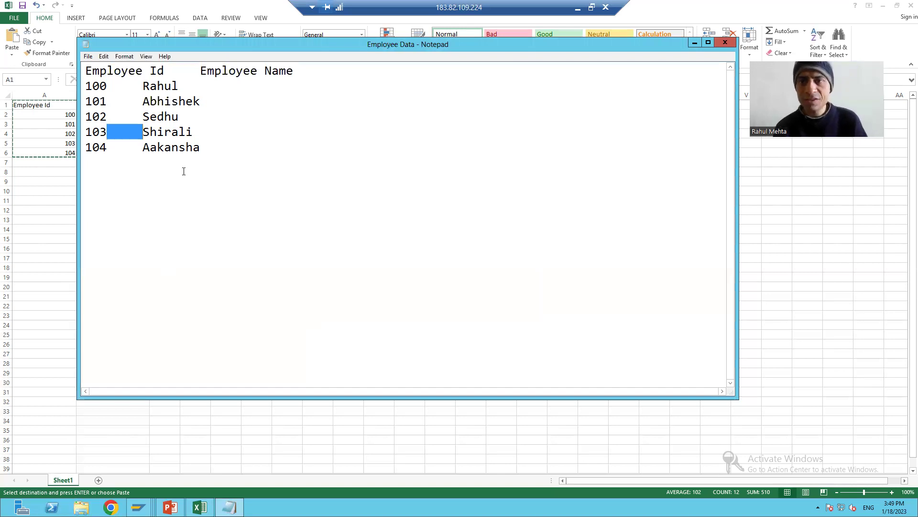
key("alt+F4")
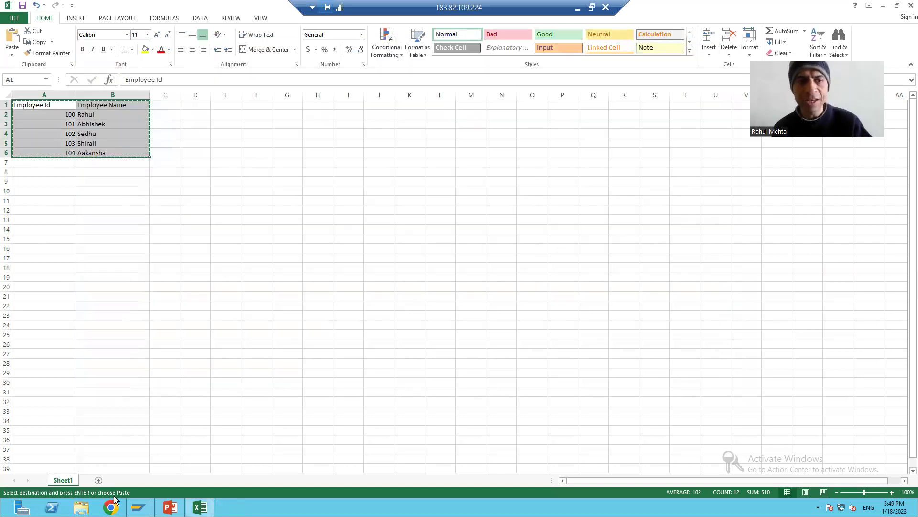
key("super+d")
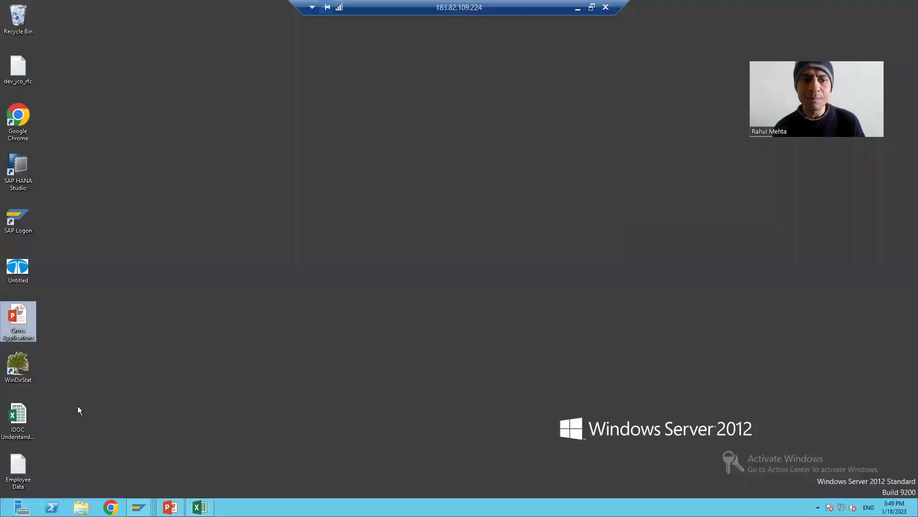
Step: Select the Employee Data file on the desktop, then return to the Legacy System Migration Workbench
left_click(27, 478)
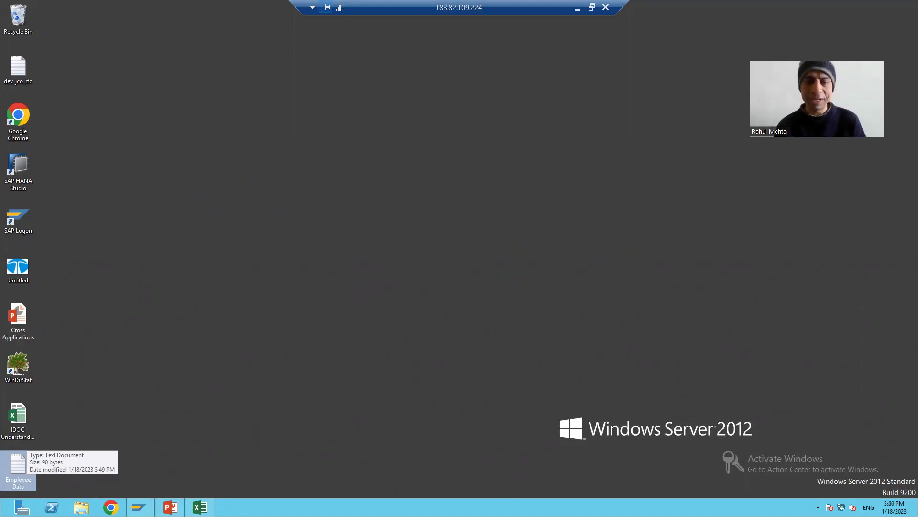
mouse_move(139, 507)
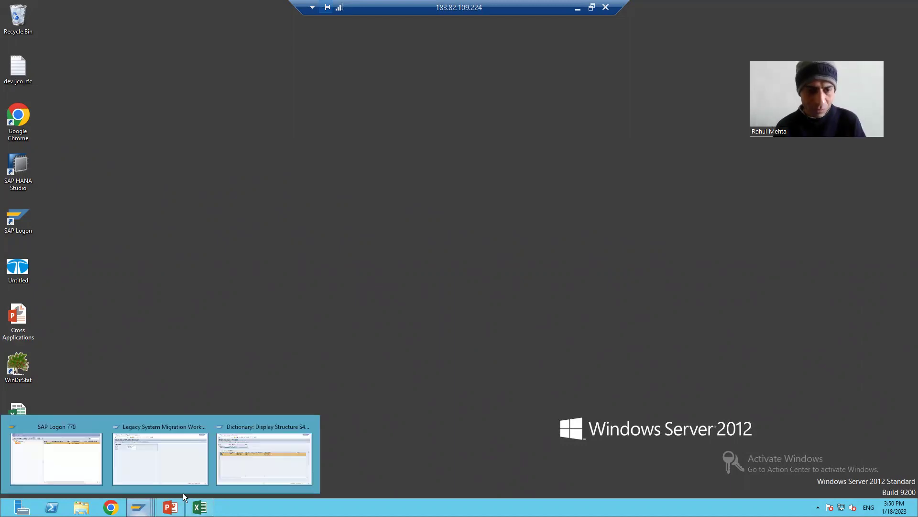
left_click(188, 458)
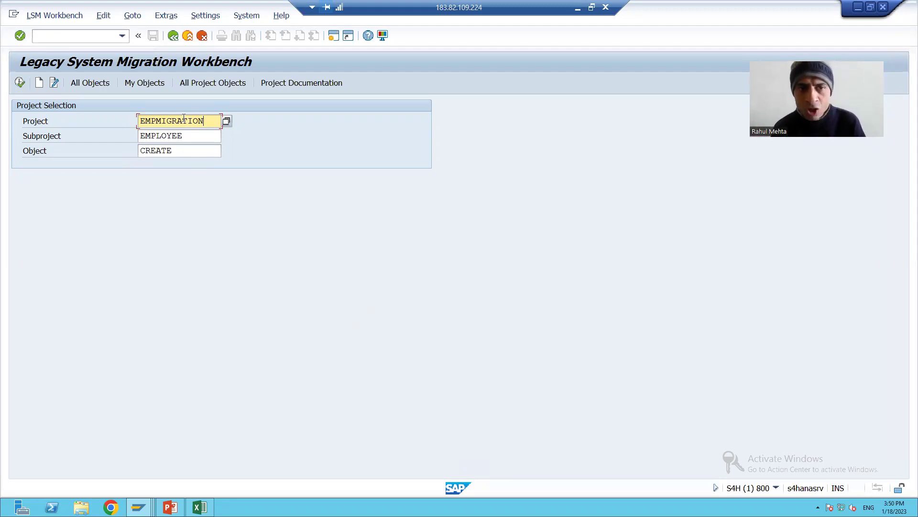
Step: Clear the Project, Subproject and Object fields on the LSMW screen
left_click(179, 136)
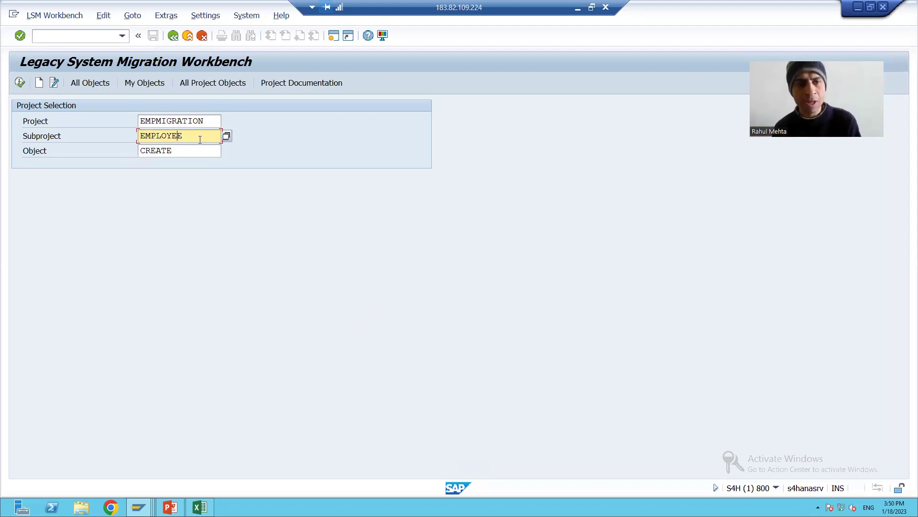
left_click(210, 125)
key("BackSpace")
key("BackSpace")
key("BackSpace")
key("BackSpace")
key("BackSpace")
key("BackSpace")
key("BackSpace")
key("BackSpace")
key("BackSpace")
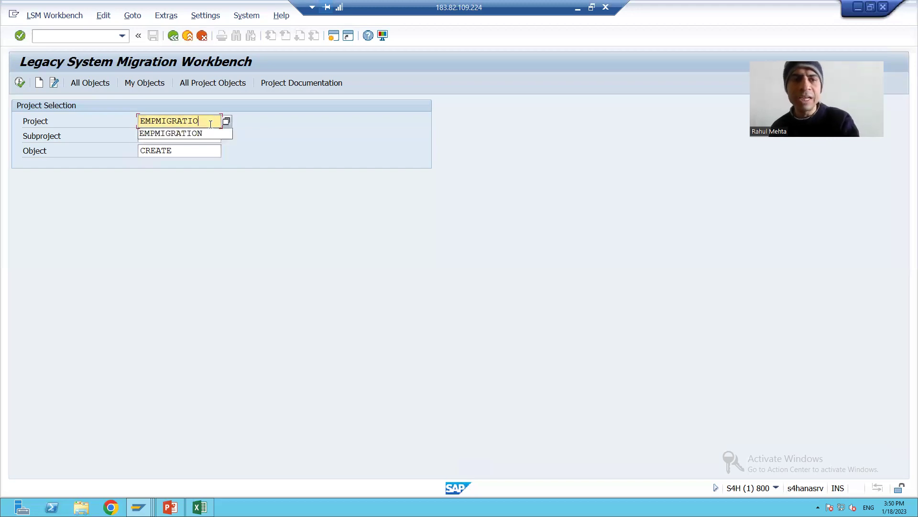
key("BackSpace")
key("BackSpace")
key("BackSpace")
left_click(193, 134)
key("BackSpace")
key("BackSpace")
key("BackSpace")
key("BackSpace")
key("BackSpace")
key("BackSpace")
key("BackSpace")
key("BackSpace")
left_click(190, 168)
left_click(184, 153)
key("BackSpace")
key("BackSpace")
key("BackSpace")
key("BackSpace")
key("BackSpace")
key("BackSpace")
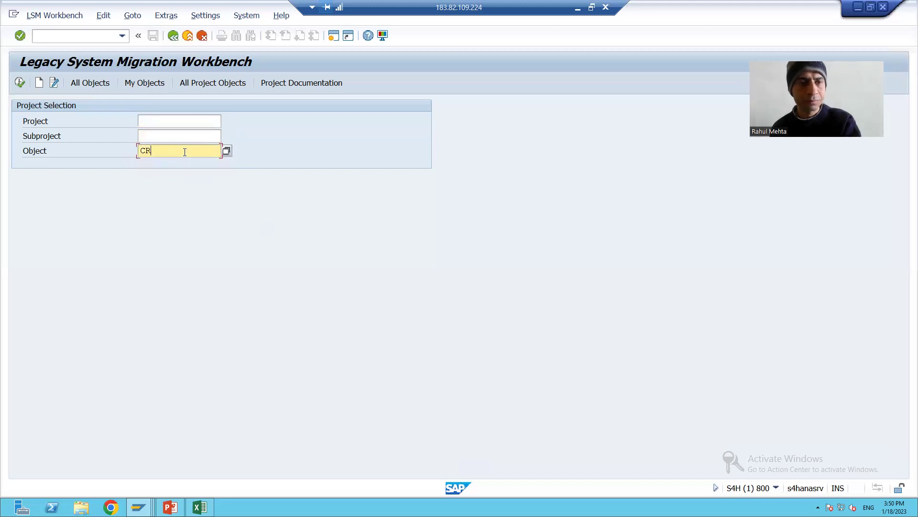
Step: Start a new project entry, dismissing the no-project message
left_click(38, 82)
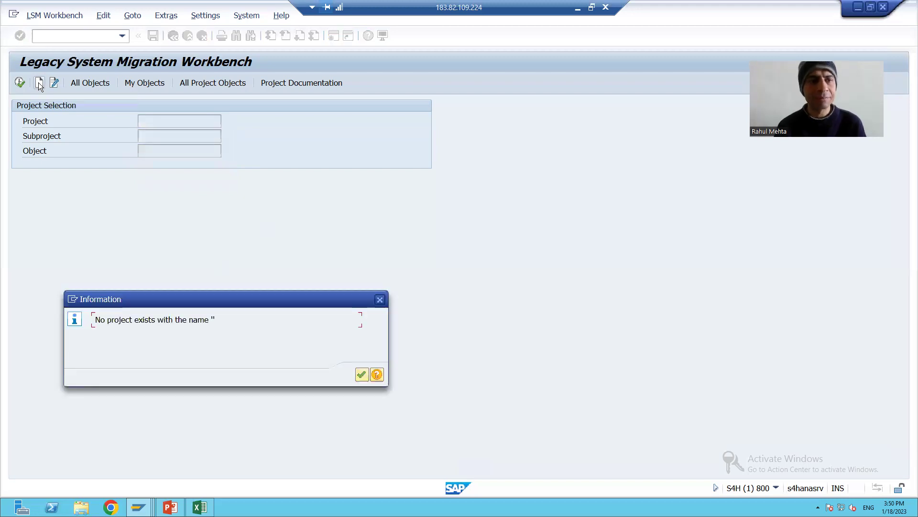
left_click(361, 374)
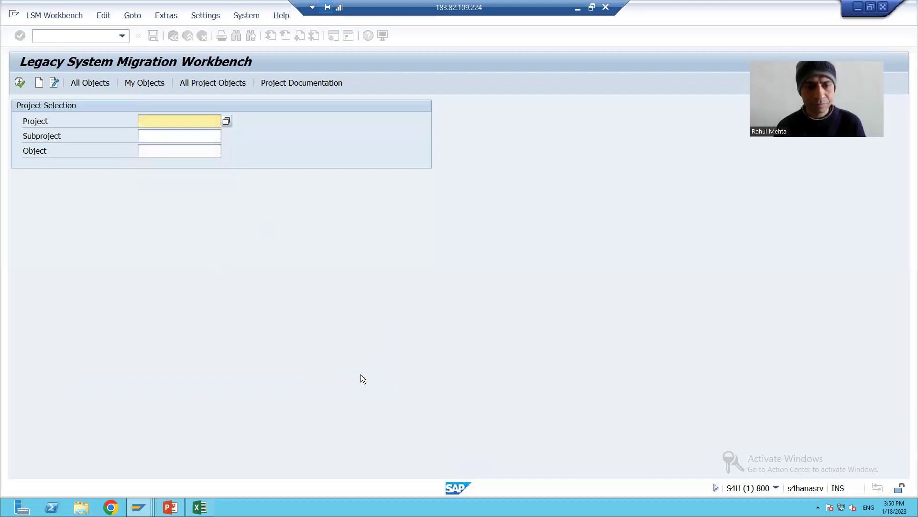
left_click(40, 83)
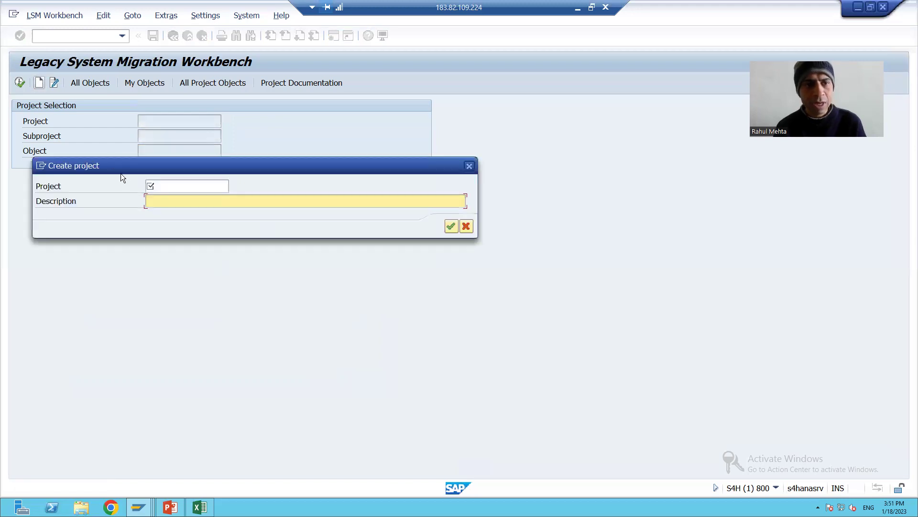
Step: Create project MIGRATIONPROJ with description 'Migration Project'
left_click_drag(136, 165, 164, 181)
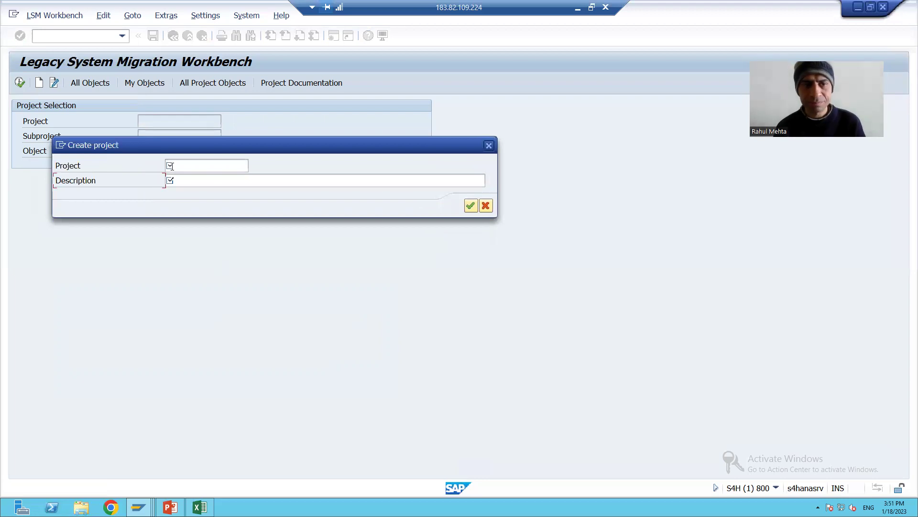
left_click(195, 172)
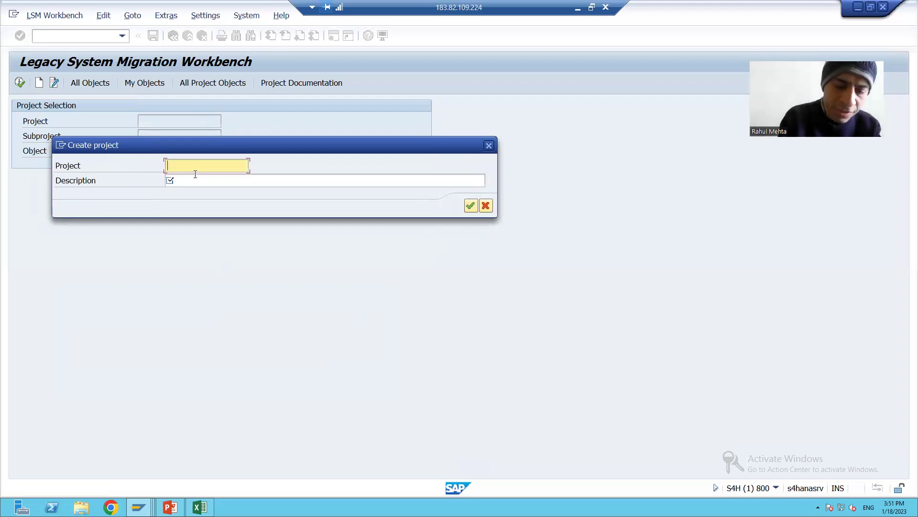
type("MI")
key("BackSpace")
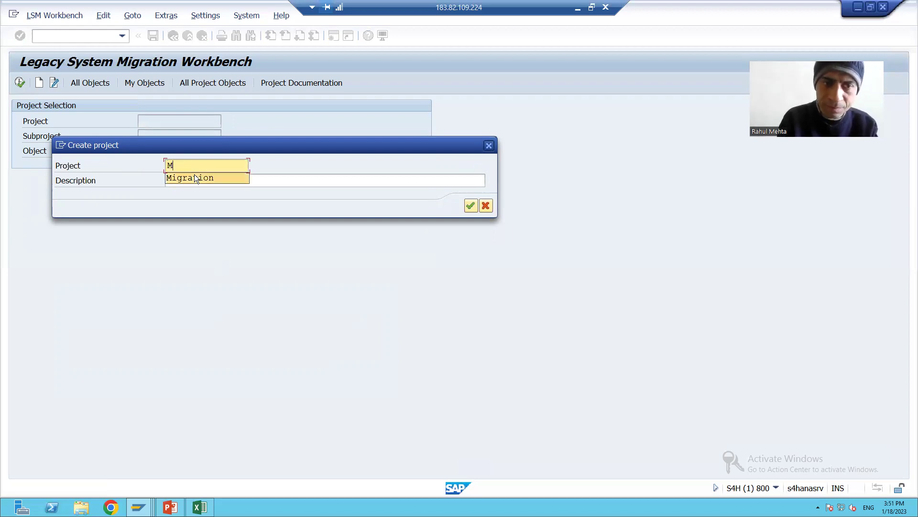
left_click(194, 177)
type("projet")
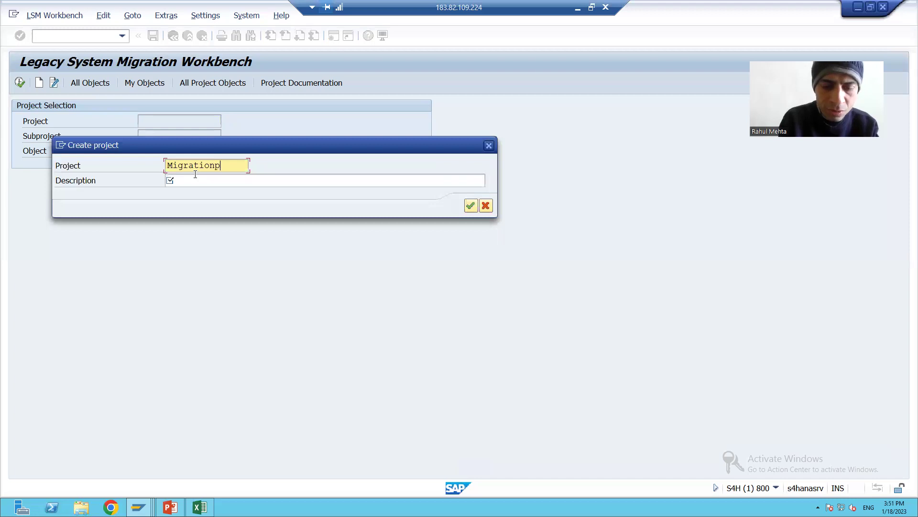
key("BackSpace")
key("BackSpace")
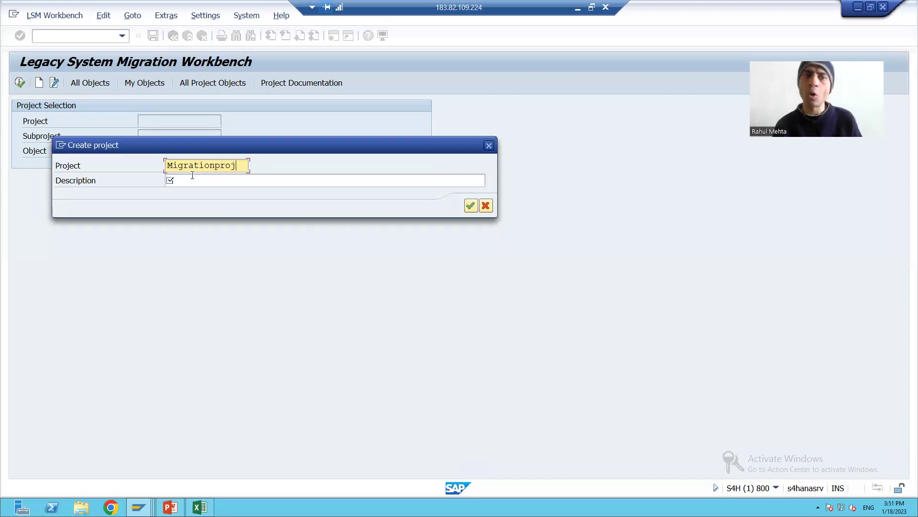
left_click(192, 179)
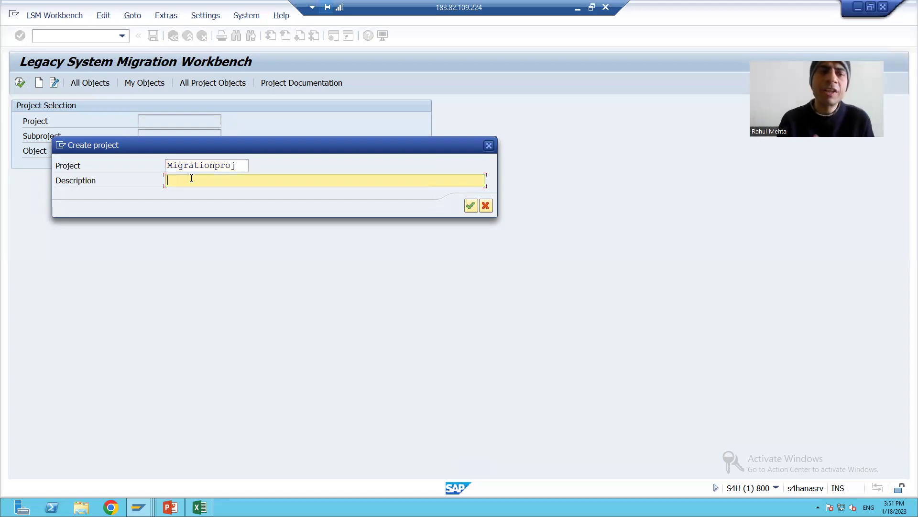
type("M")
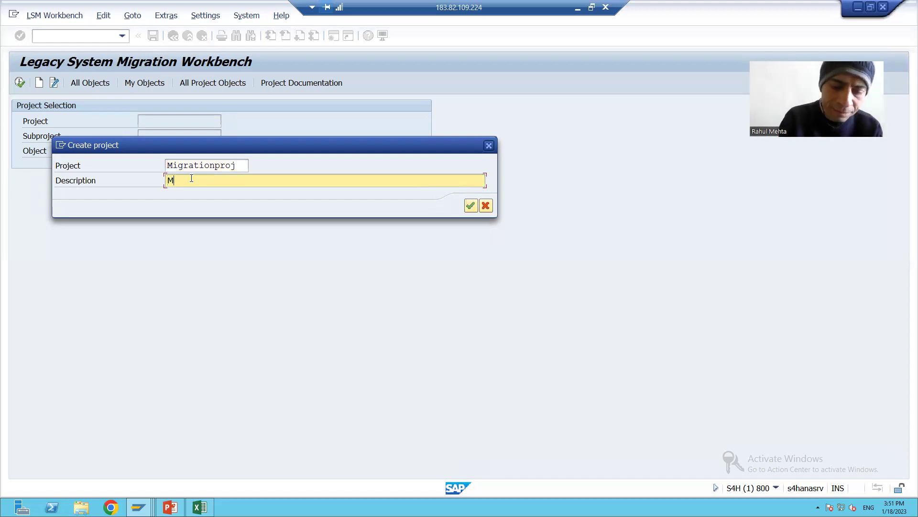
type("igration ")
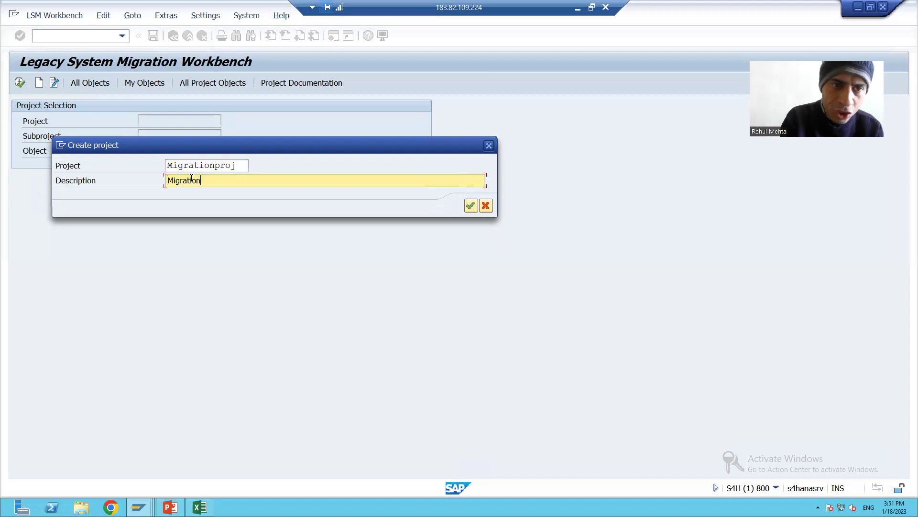
type("Project")
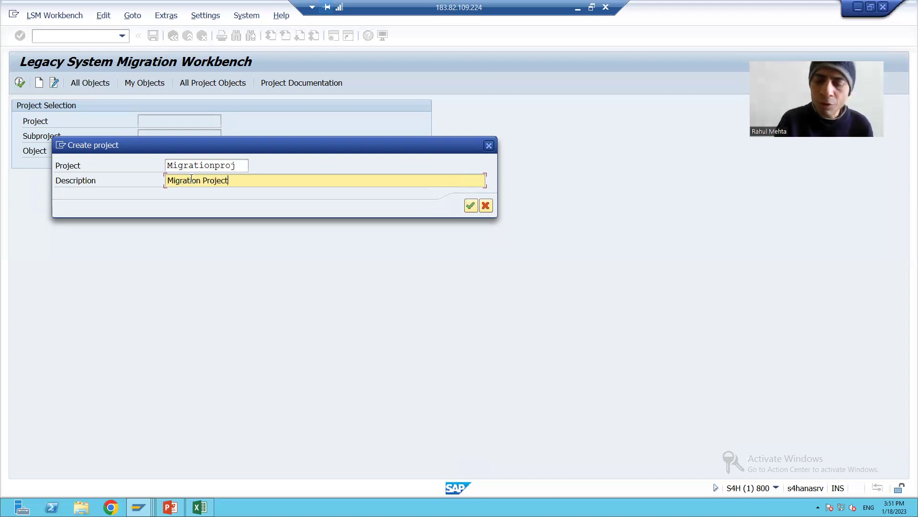
key("Return")
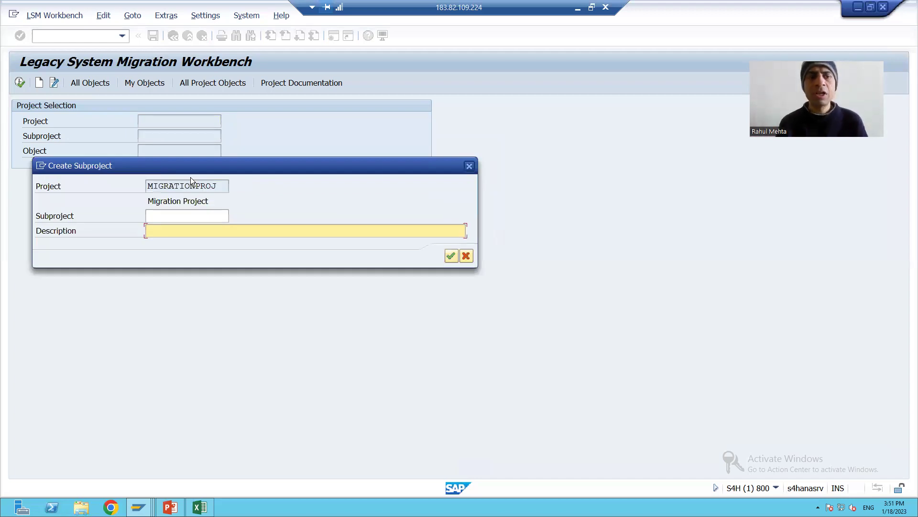
Step: Create subproject EMPLOYEE with description 'Subproject to Migrate Employee Data'
left_click(169, 218)
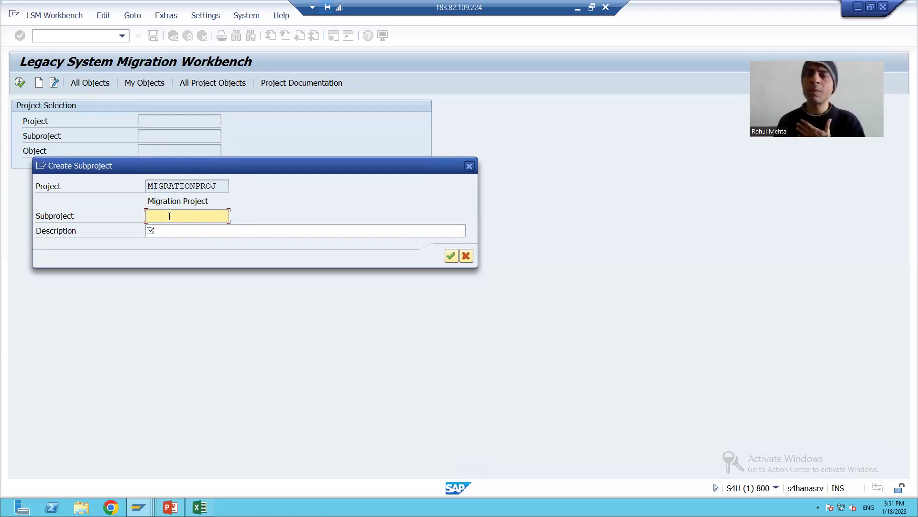
type("E")
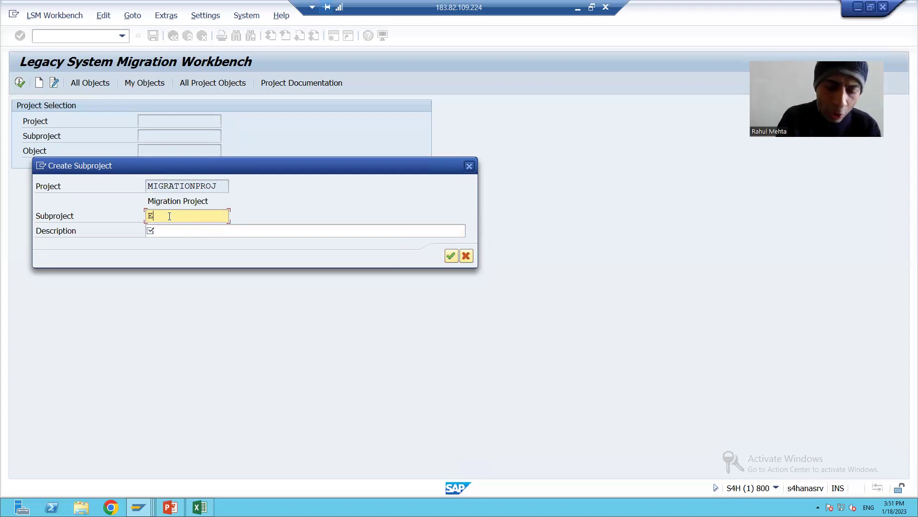
type("mployee")
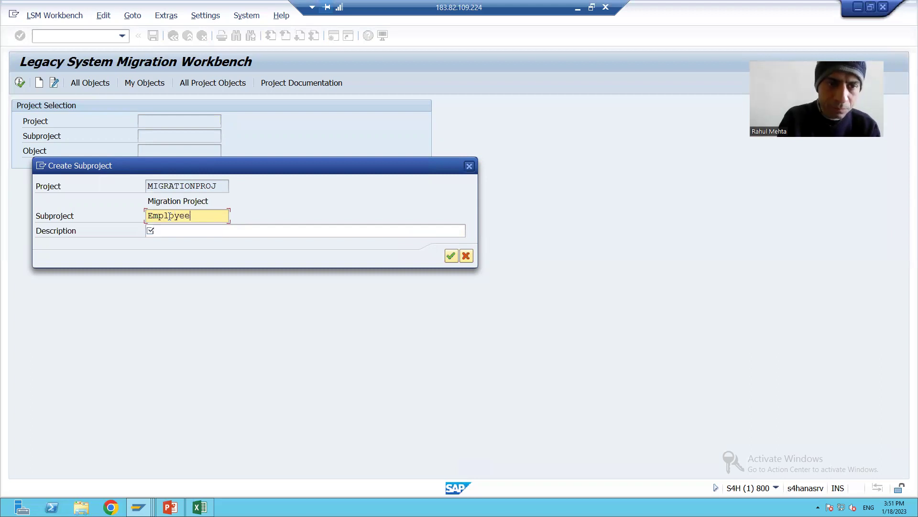
key("Tab")
type("Su")
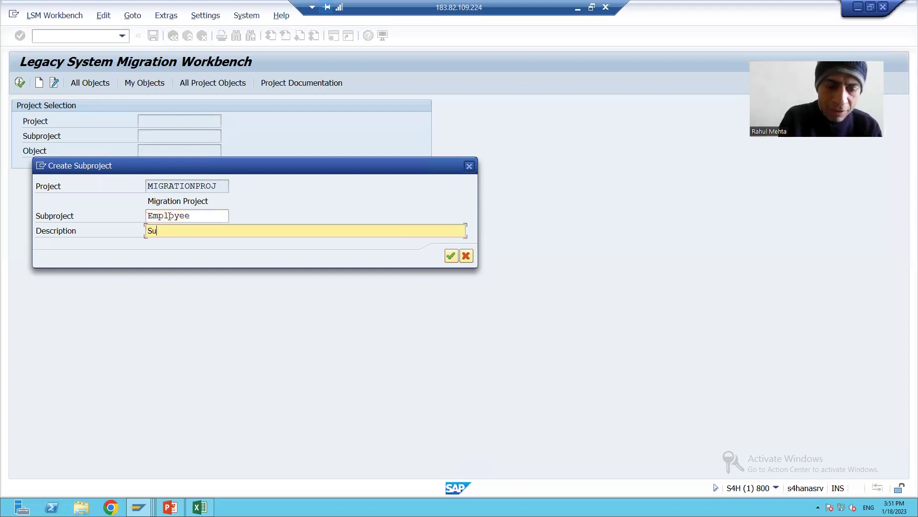
type("bproject ")
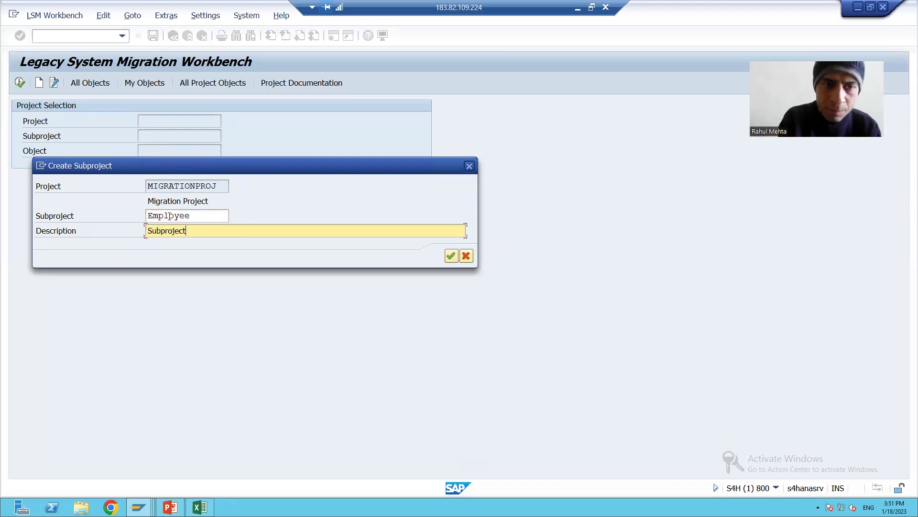
type("to Migrate ")
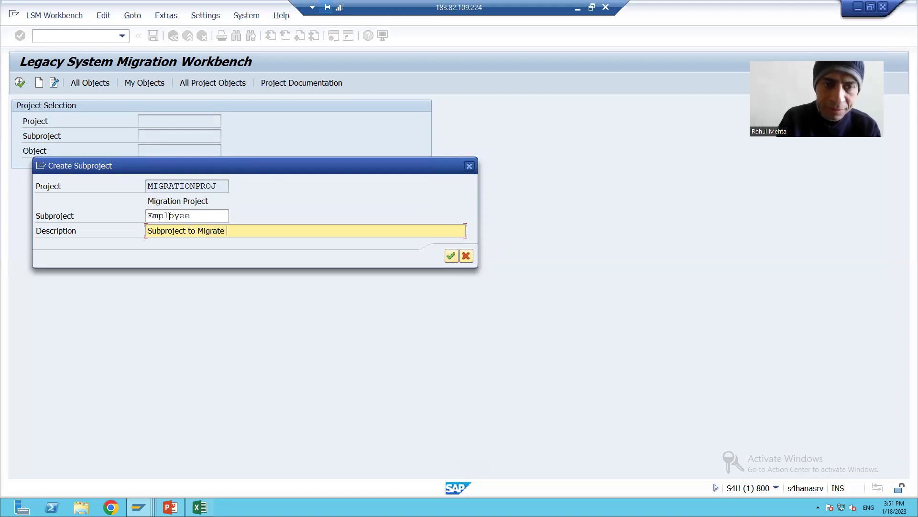
type("Employee ")
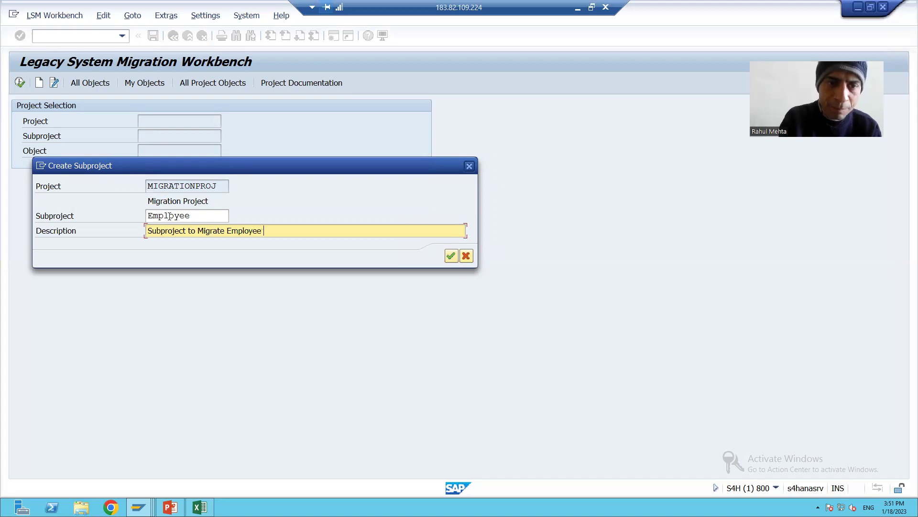
type("Data")
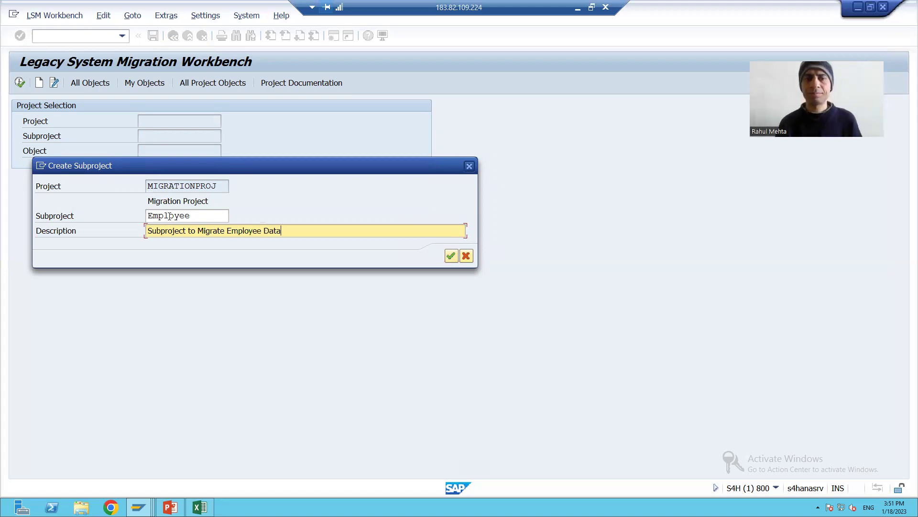
left_click(451, 256)
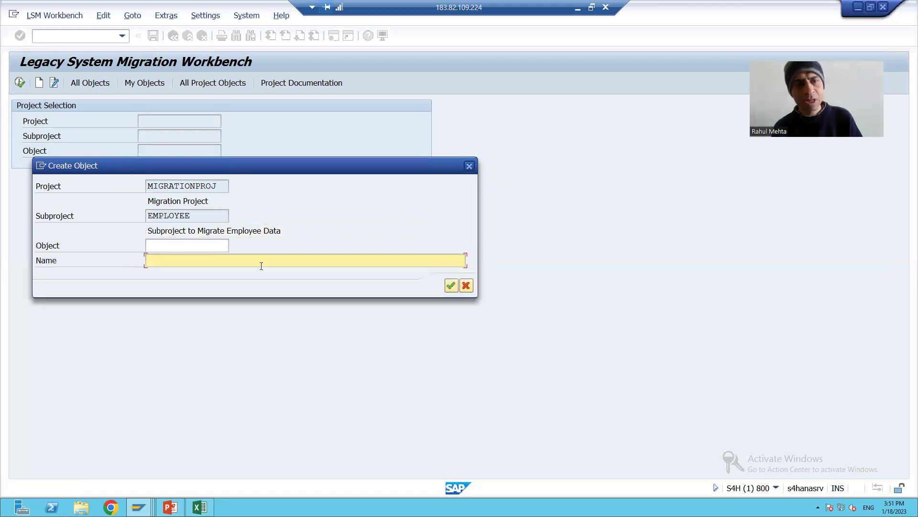
Step: Create object 'Create' with the name 'Object to create Employee Data' and confirm it
left_click(172, 245)
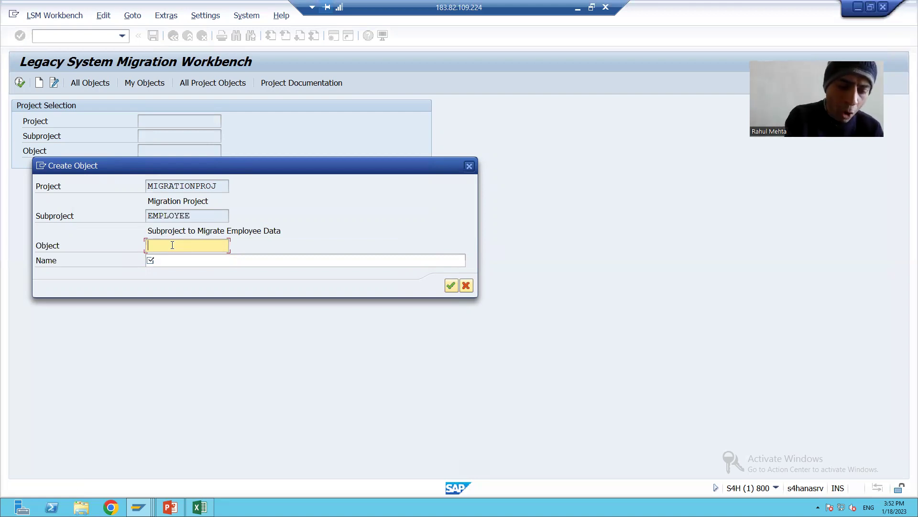
type("Create")
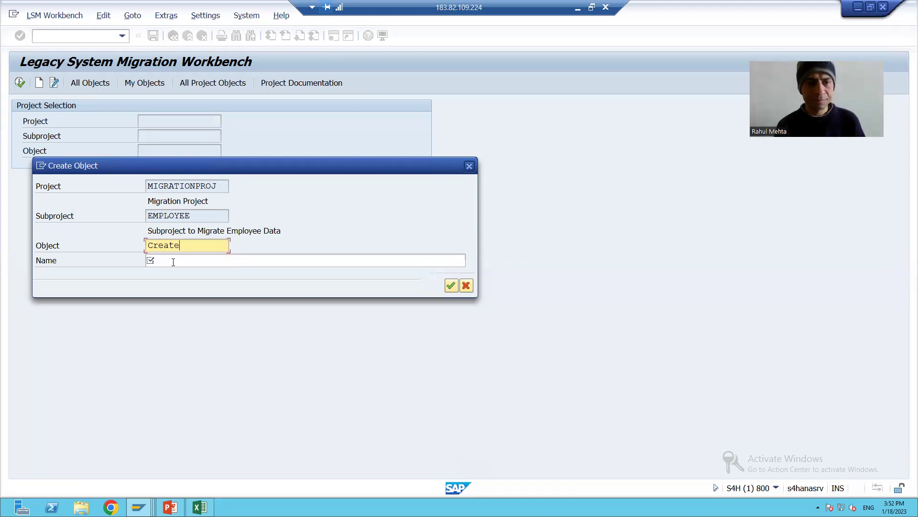
left_click(169, 261)
type("Object")
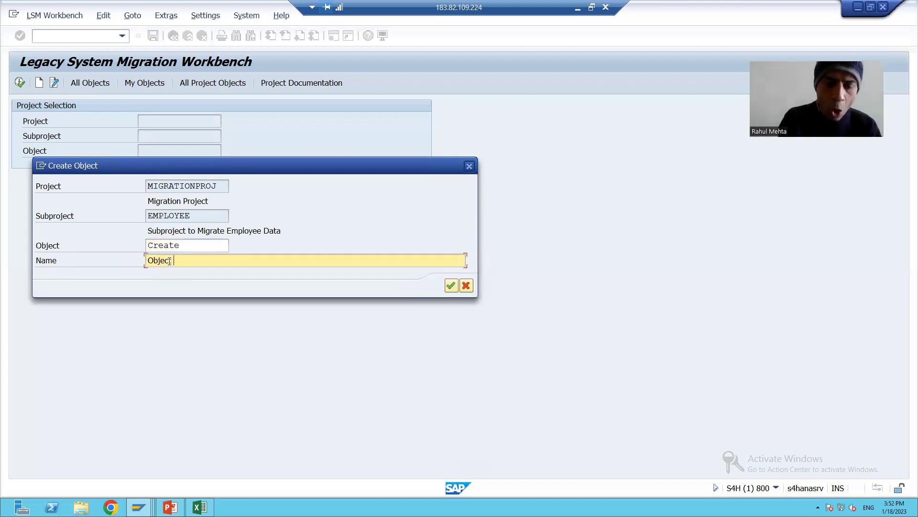
type(" to craete")
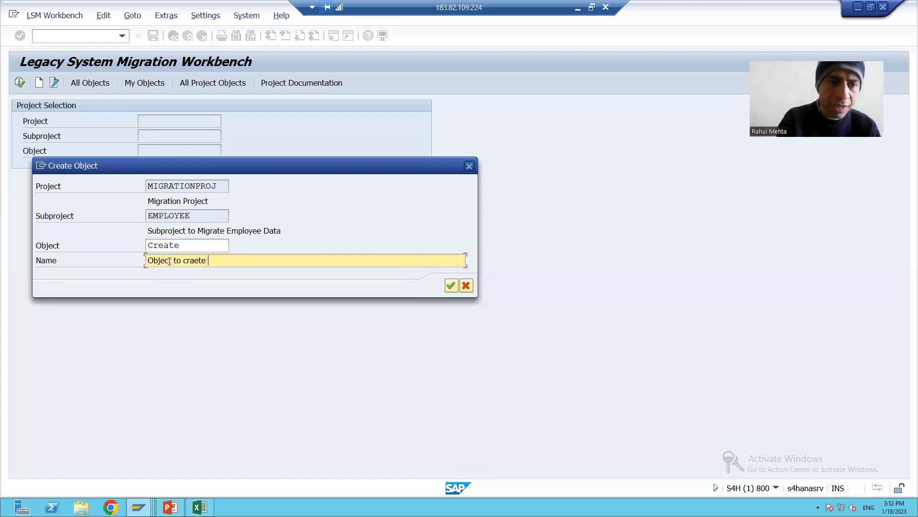
key("BackSpace")
key("BackSpace")
key("BackSpace")
key("BackSpace")
key("BackSpace")
key("BackSpace")
type("ceate")
key("BackSpace")
key("BackSpace")
key("BackSpace")
key("BackSpace")
key("BackSpace")
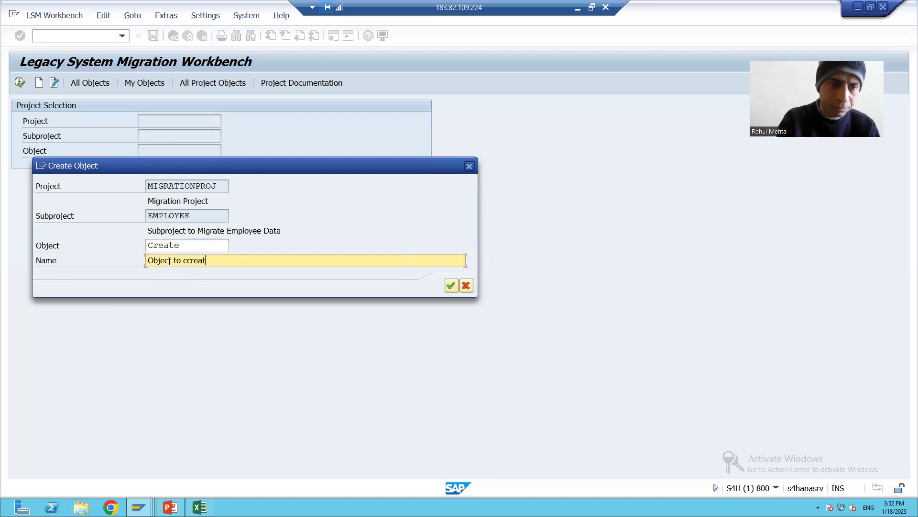
type("reate ")
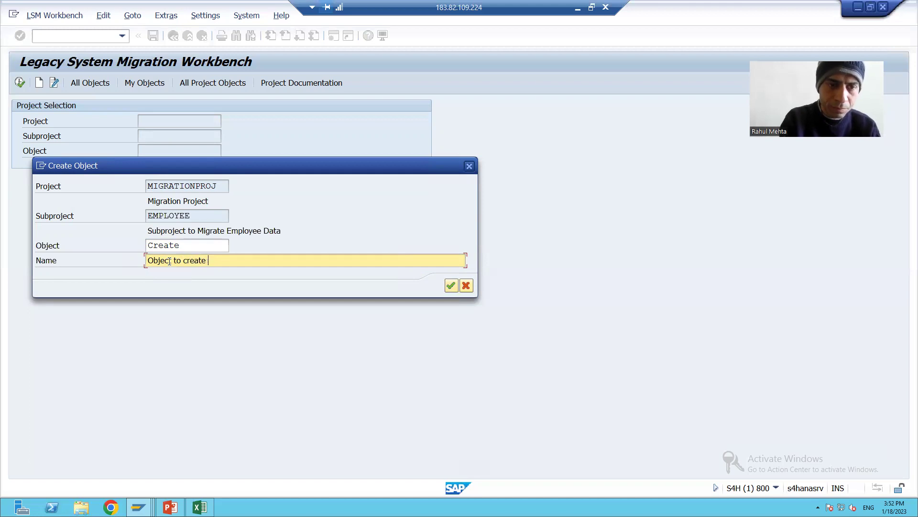
type("Employ")
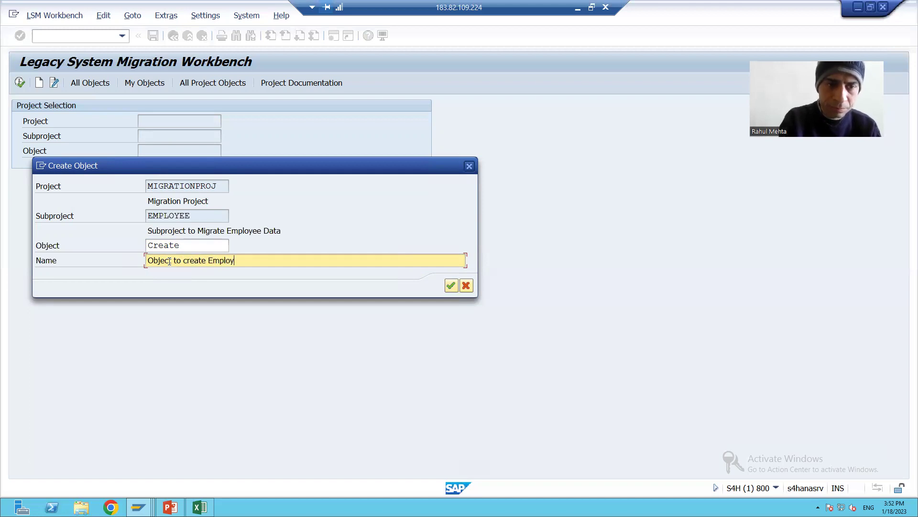
type("ee Data")
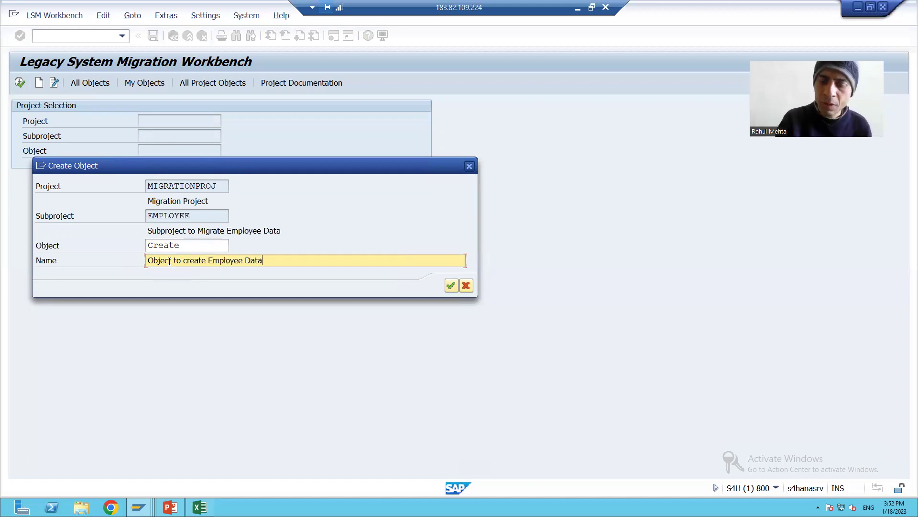
key("Return")
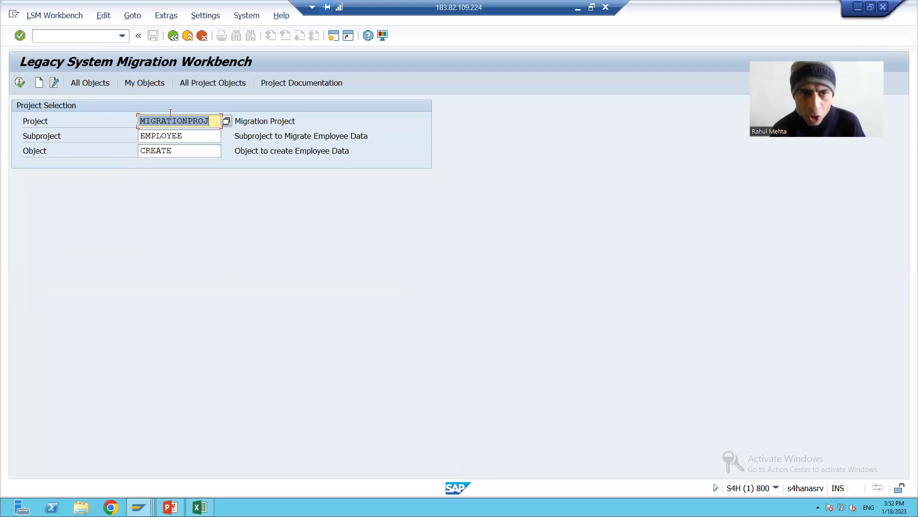
left_click(167, 136)
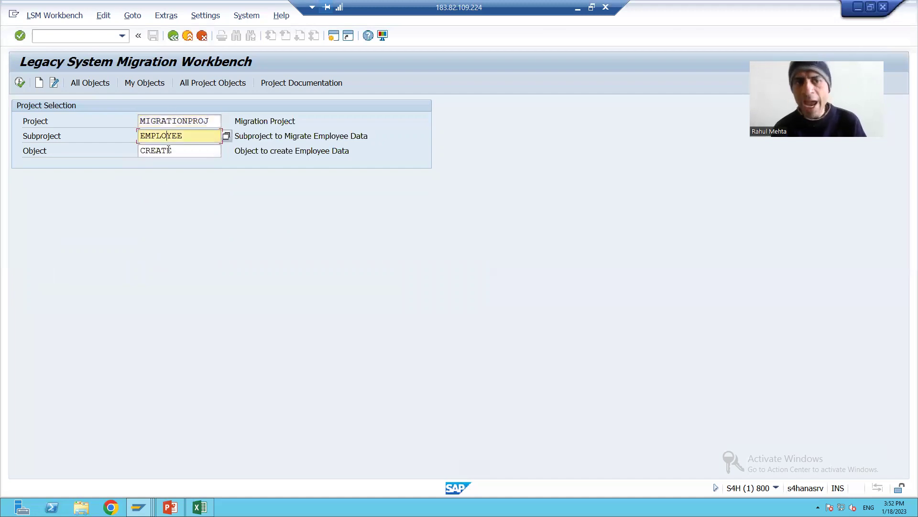
left_click(170, 150)
left_click(184, 121)
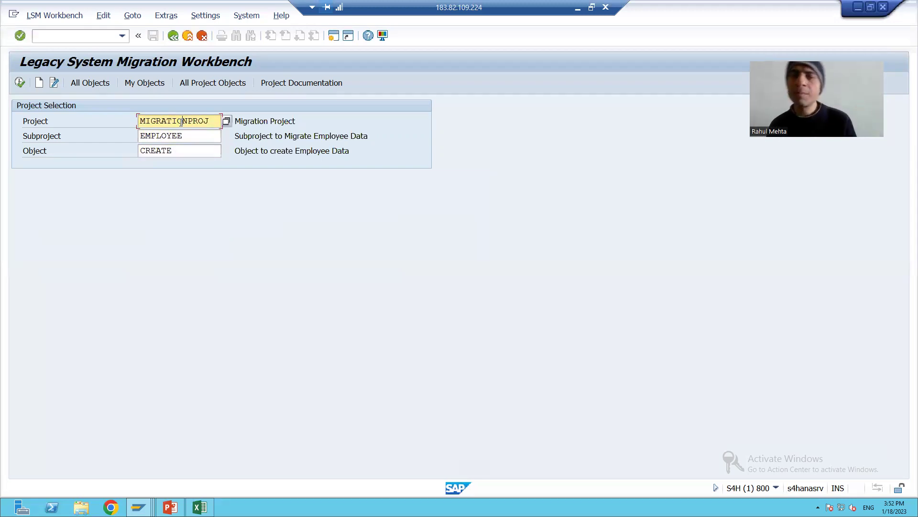
left_click(171, 151)
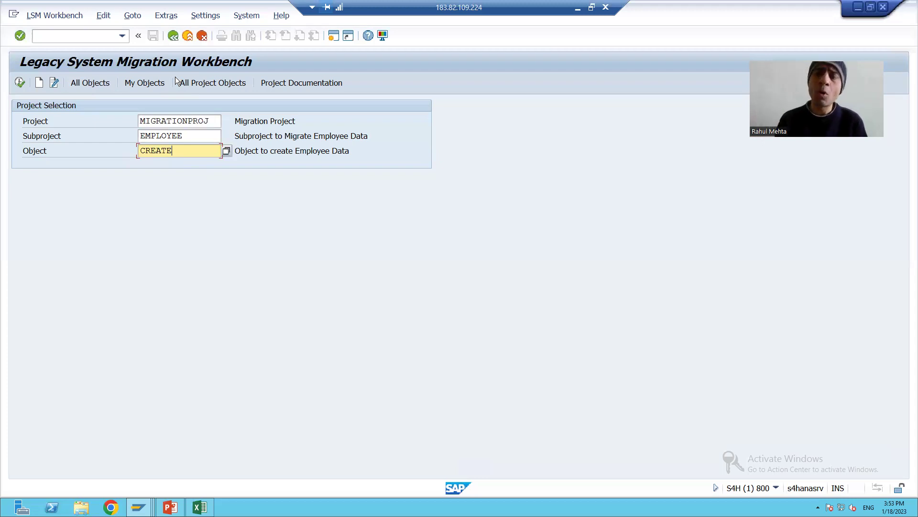
key("super+d")
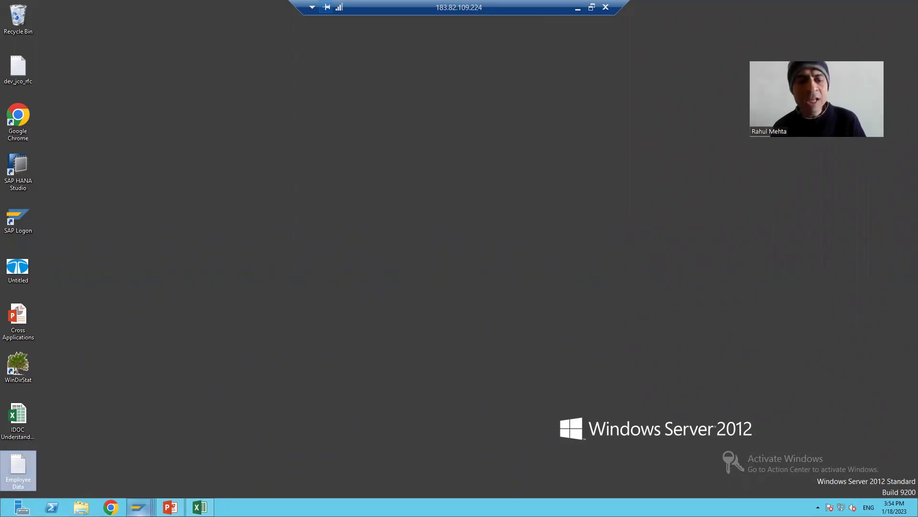
mouse_move(139, 507)
left_click(175, 456)
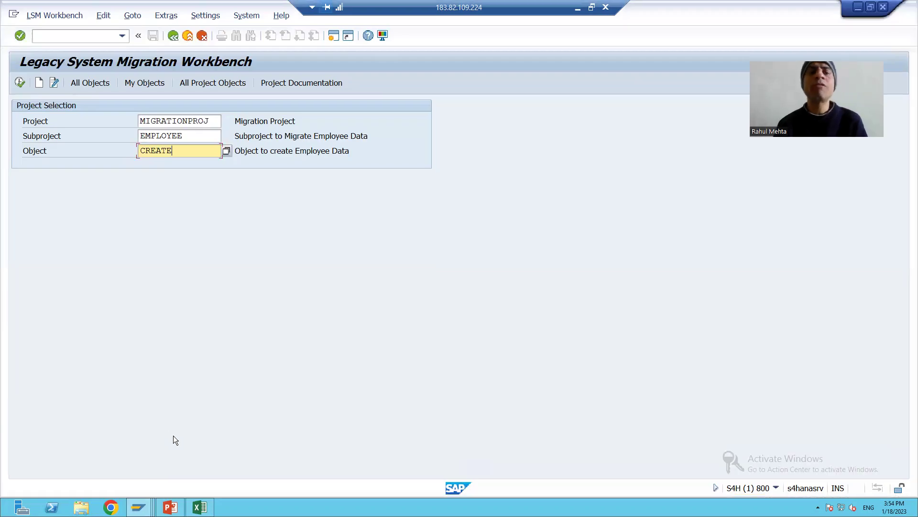